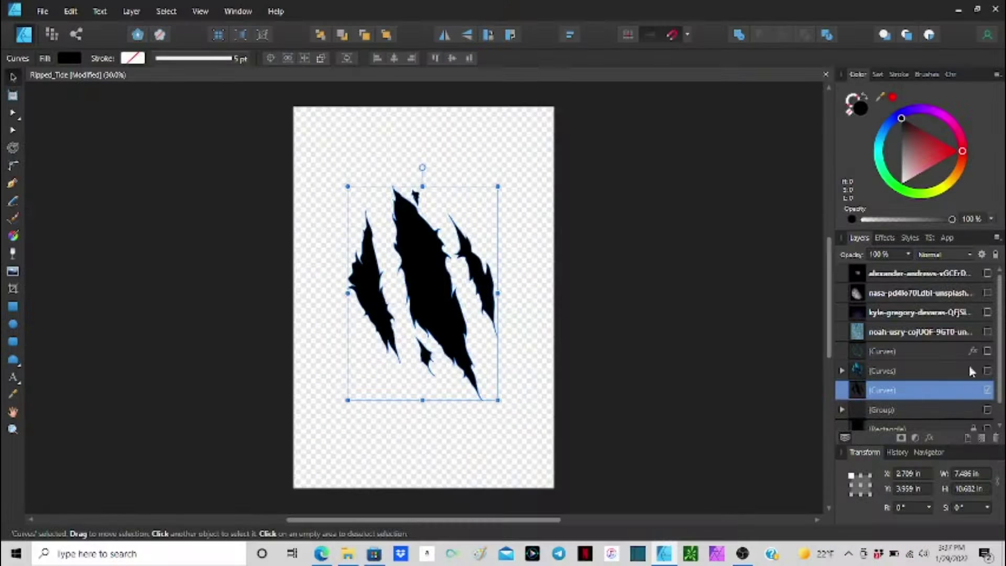
Move the torn-shapes group above the curves and unhide the black backdrop and moon photos.
click(975, 410)
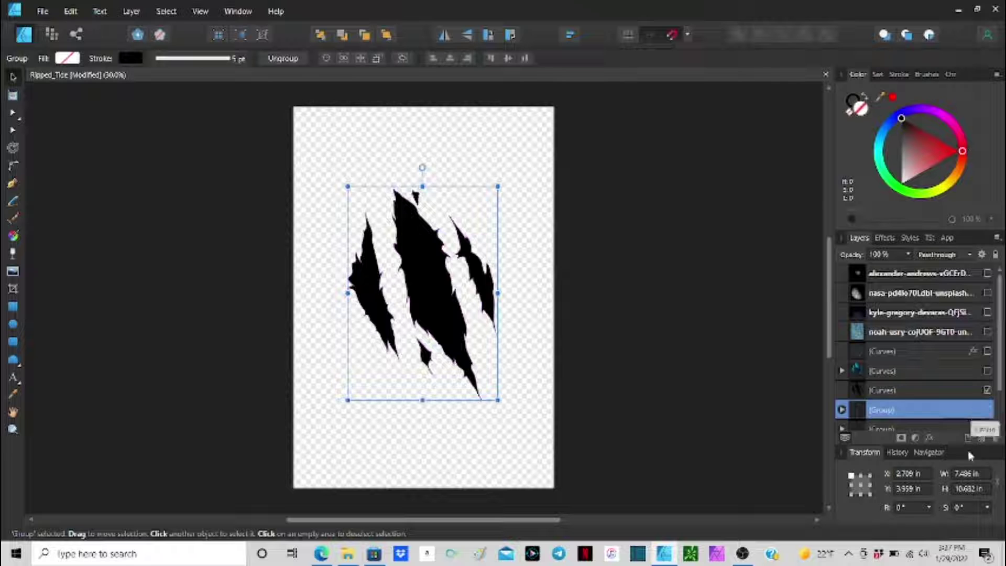
key(ctrl+bracketright)
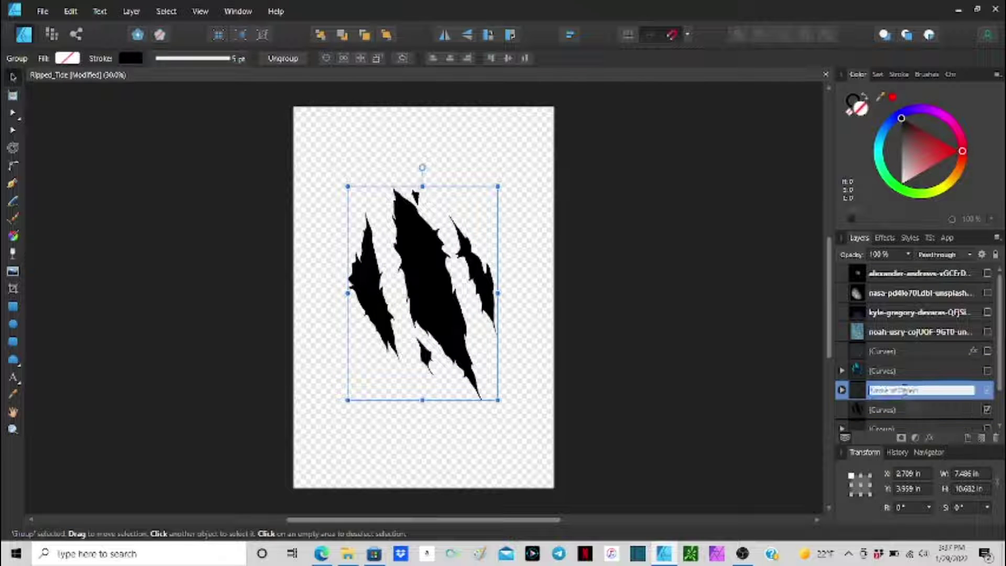
click(911, 410)
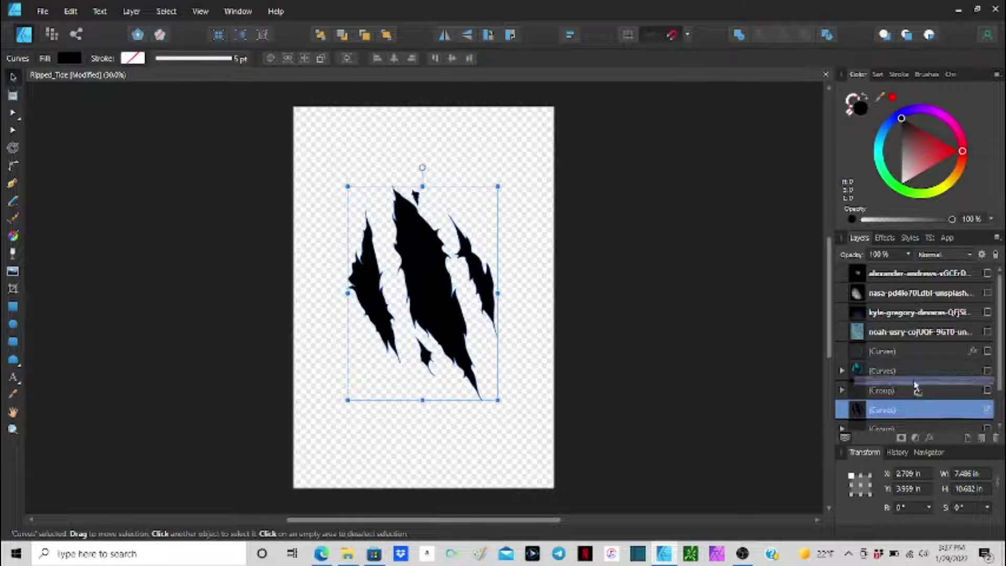
click(987, 273)
click(987, 293)
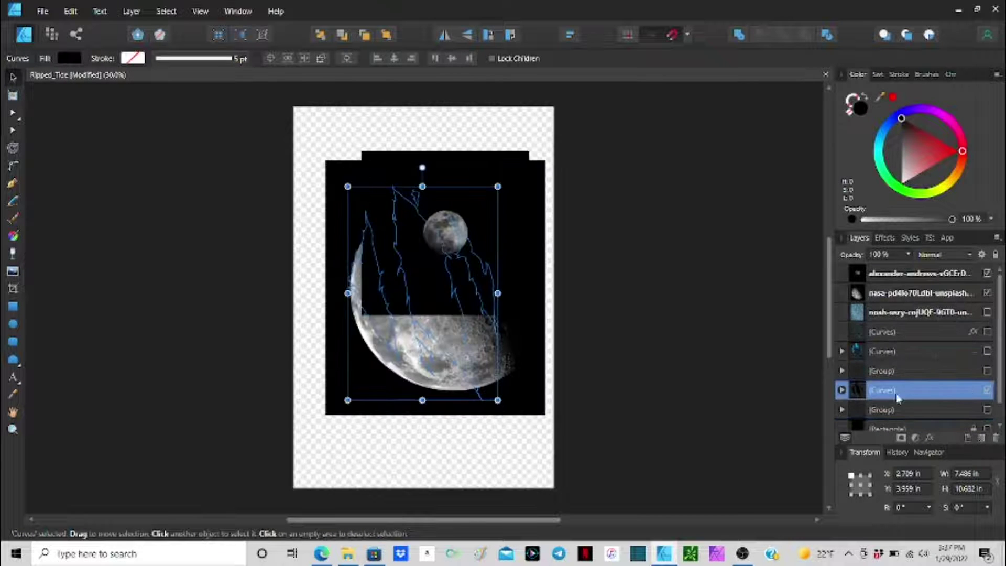
Clip the crescent moon and black backdrop photos inside the torn claw shapes.
click(841, 392)
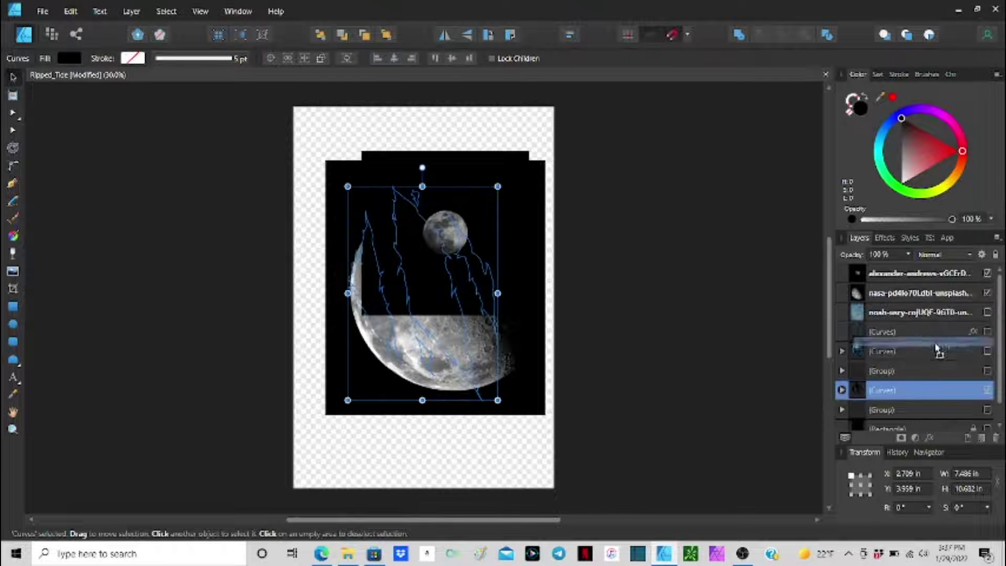
drag(931, 293, 938, 387)
drag(932, 282, 922, 372)
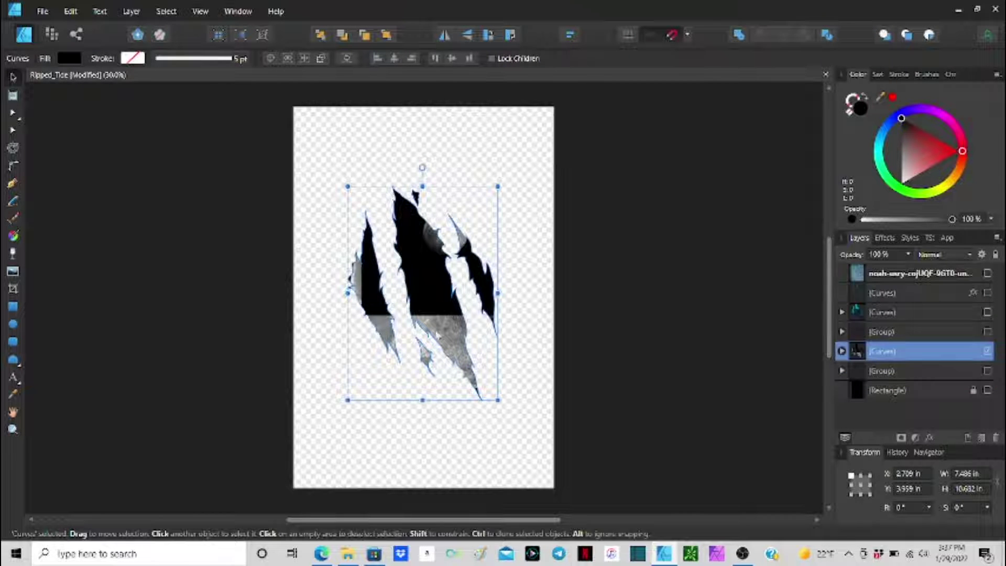
click(841, 351)
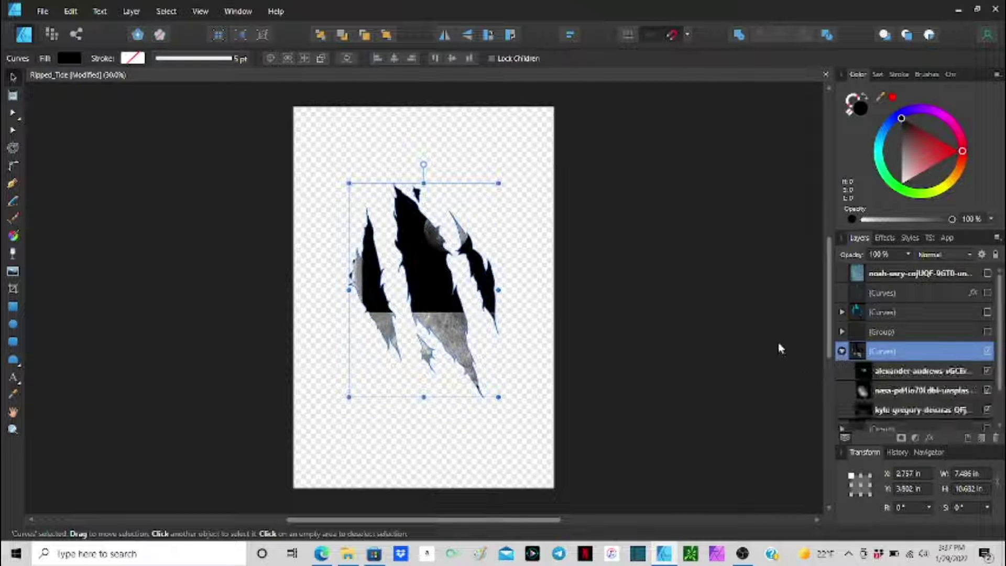
click(928, 377)
Reposition the backdrop photo within the rips and blend it in Overlay mode.
mouse_move(430, 294)
mouse_down()
mouse_move(429, 368)
mouse_move(429, 349)
mouse_up()
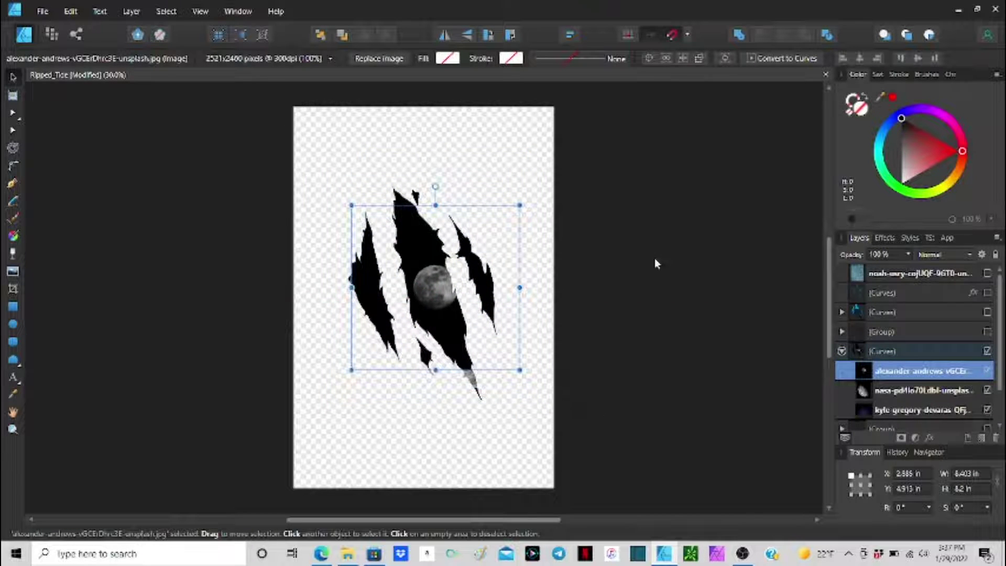
click(943, 254)
click(942, 437)
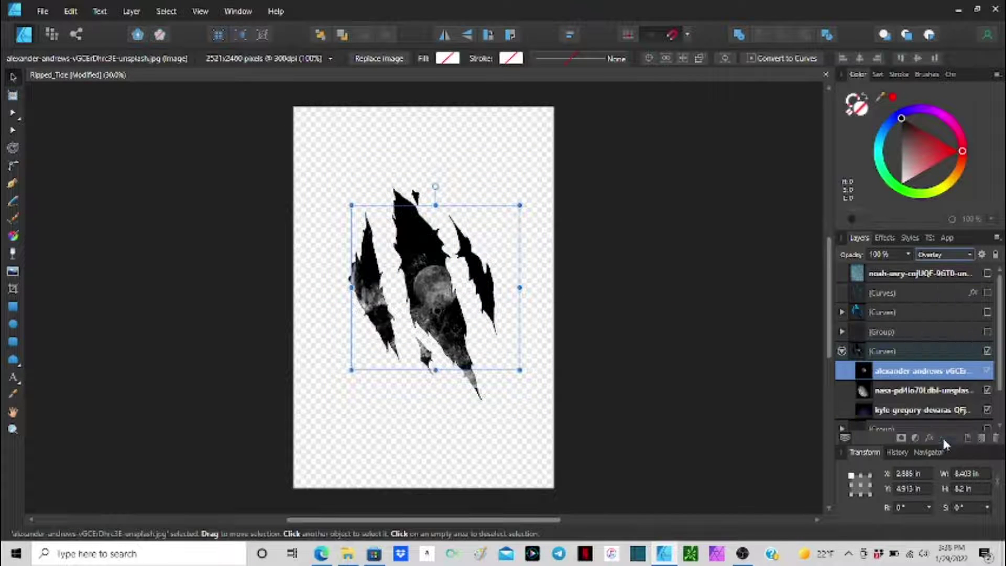
scroll(436, 307, up, 3)
Shift the crescent moon photo so its craters sit within the rips.
click(640, 285)
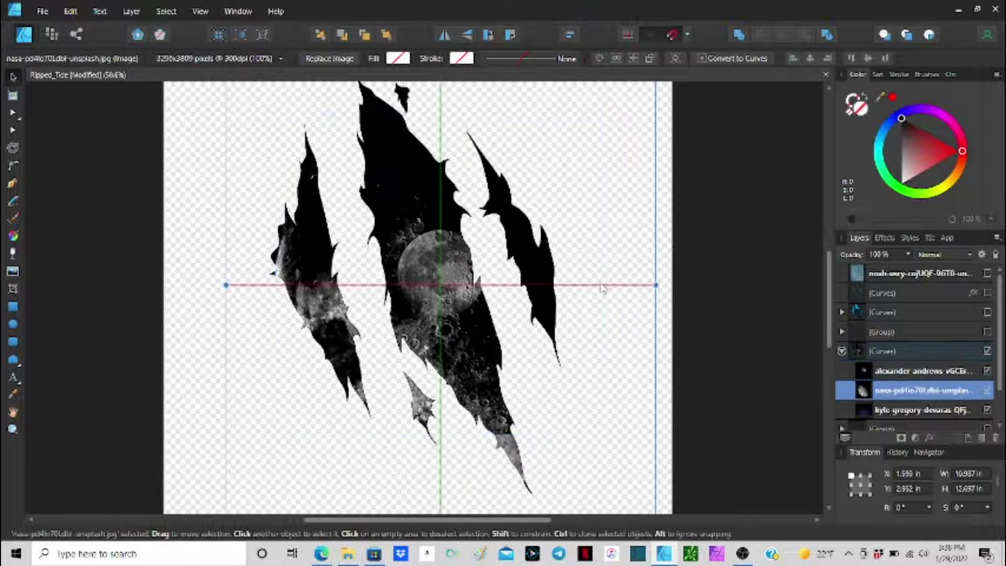
drag(593, 231, 581, 300)
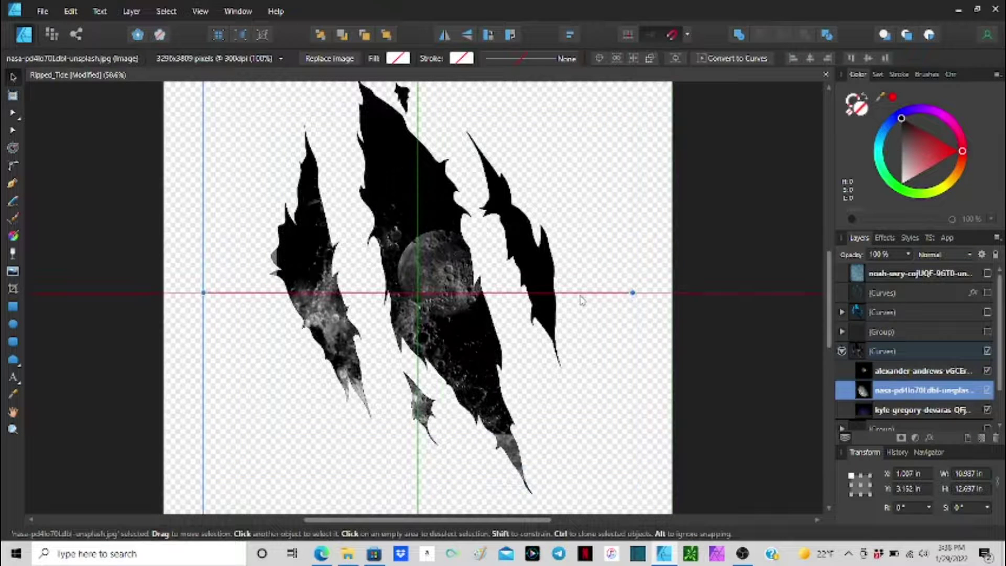
mouse_move(456, 284)
mouse_down()
mouse_move(477, 335)
mouse_move(444, 390)
mouse_up()
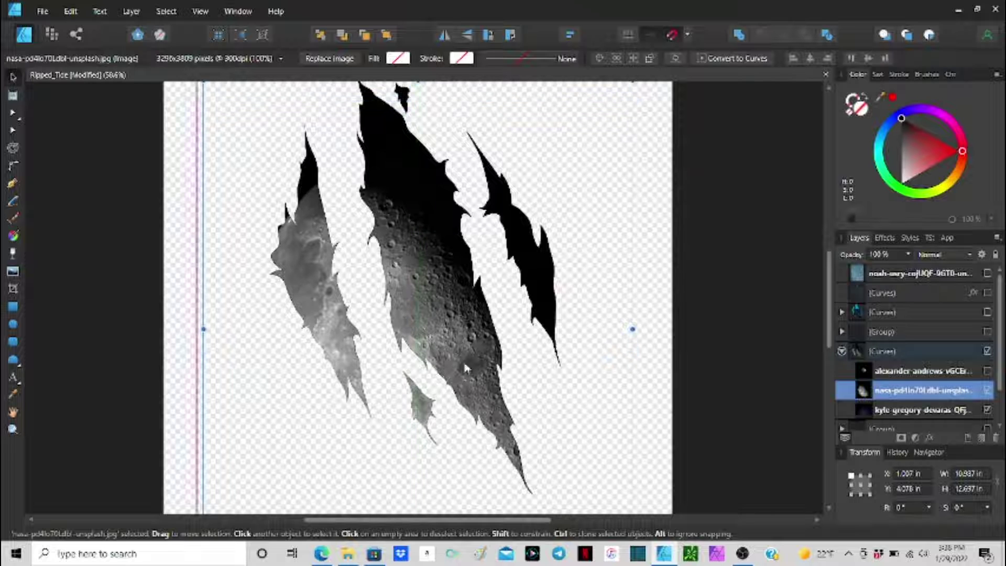
scroll(917, 367, down, 2)
Stack the starfield above the moon in Lighten mode, reposition it, and fit the page.
drag(923, 371, 922, 346)
click(943, 254)
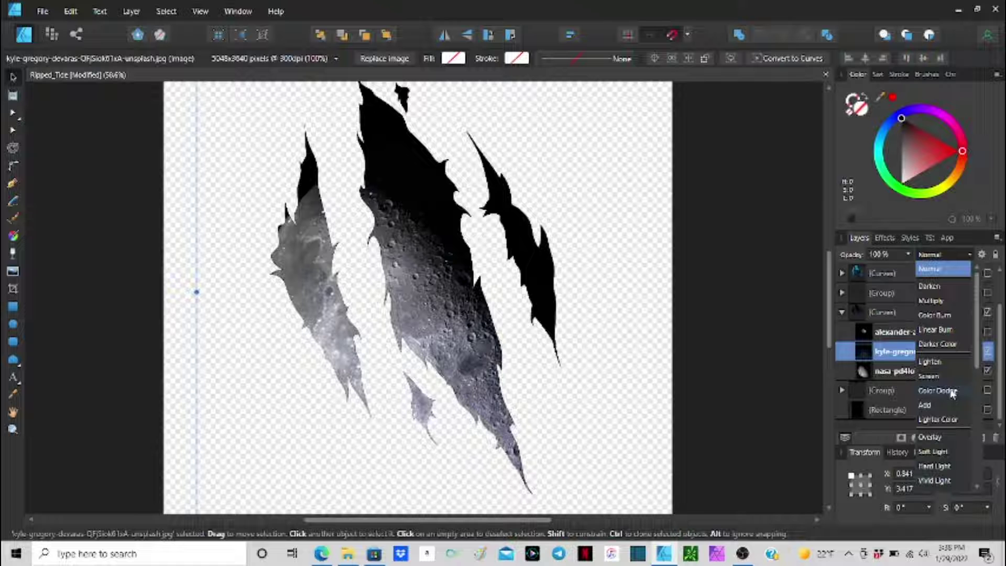
click(953, 361)
drag(541, 273, 511, 300)
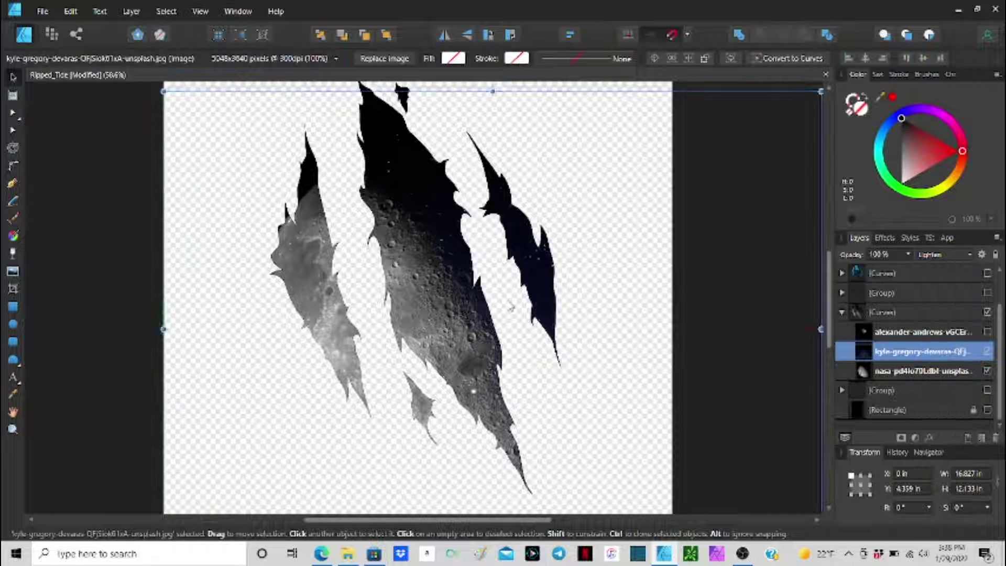
click(661, 405)
key(ctrl+0)
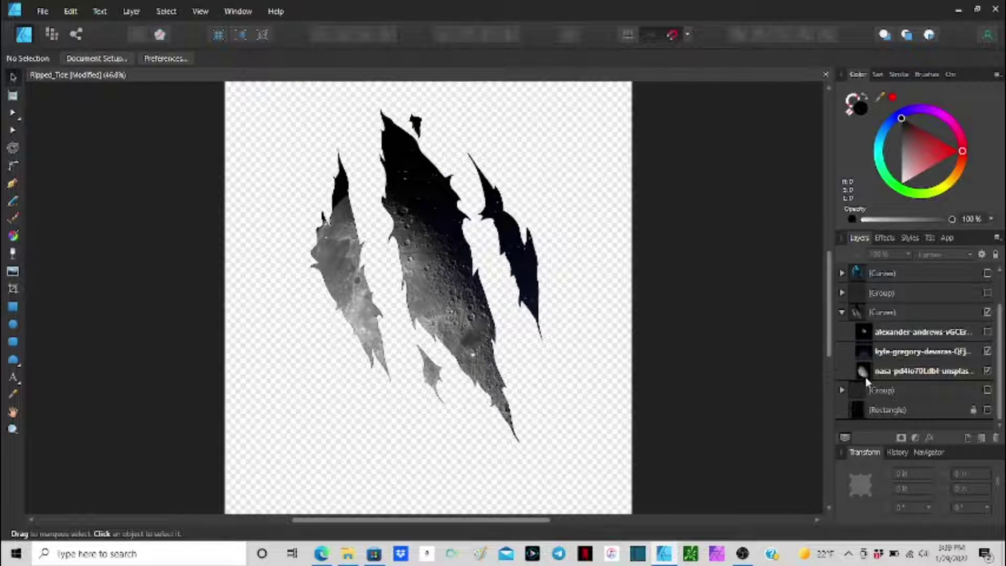
Reveal the hidden torn-shapes group and ungroup it into six separate shapes.
click(842, 311)
click(988, 332)
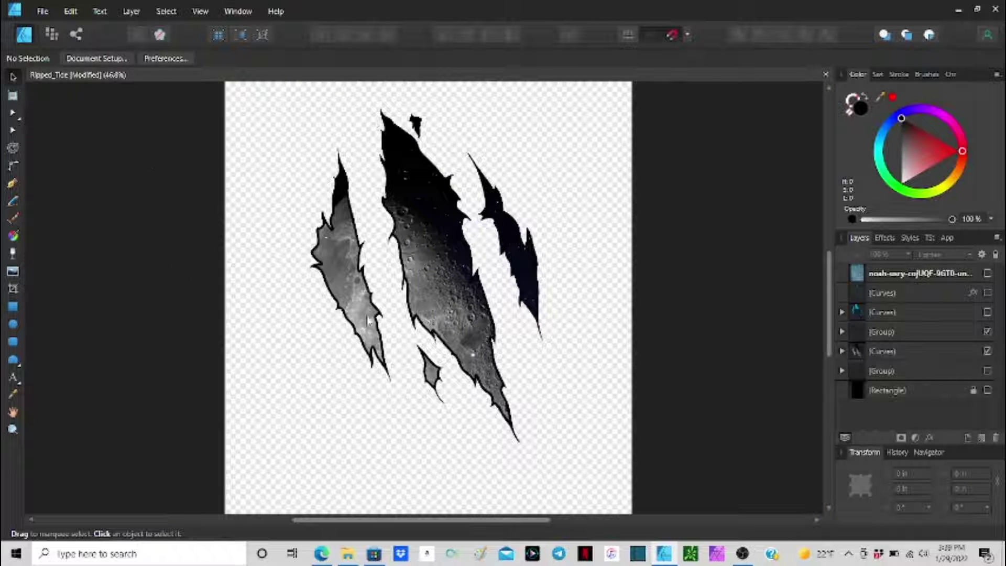
click(891, 333)
key(ctrl+shift+g)
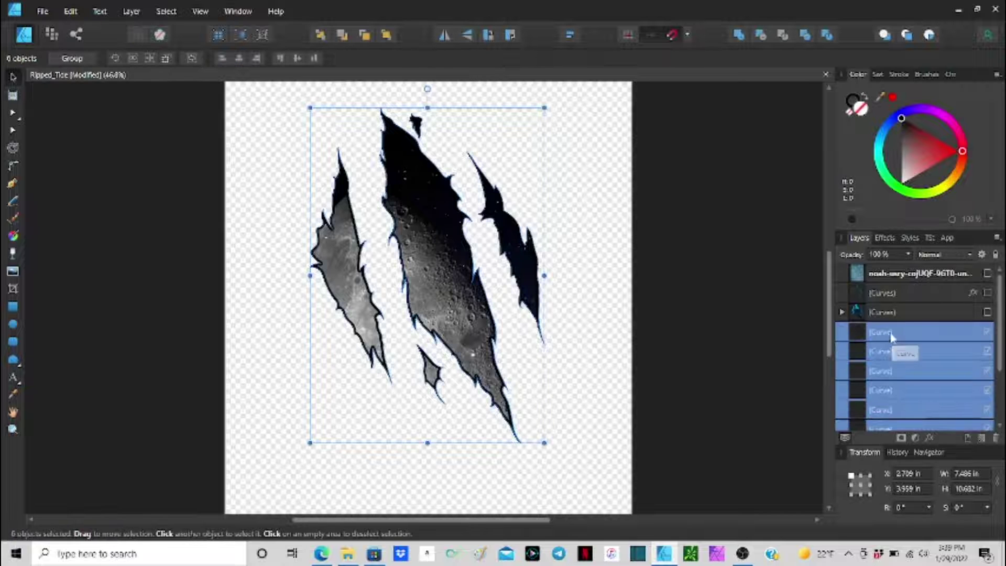
Fill the six shapes black, merge them into one curve, and nudge it down.
click(852, 221)
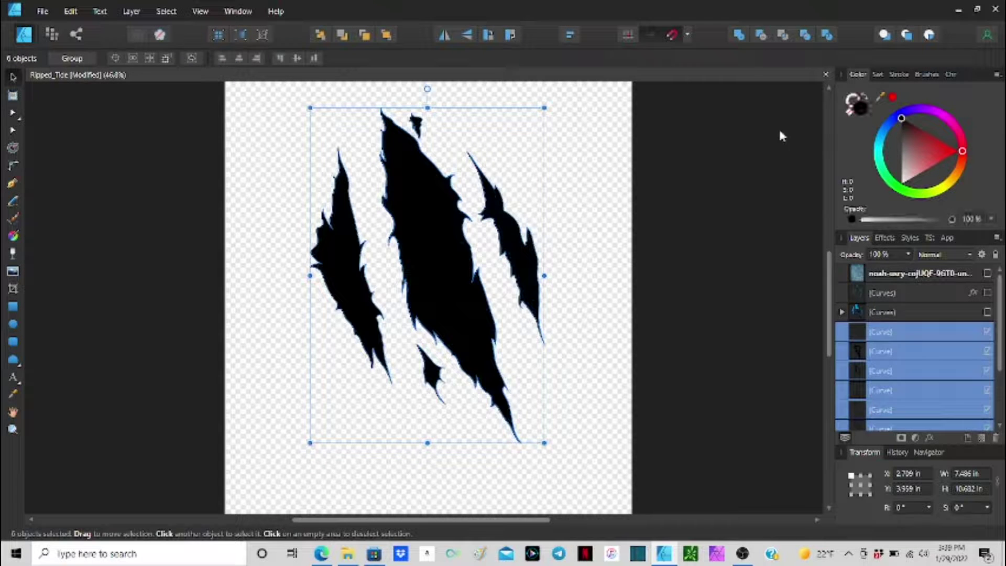
key(ctrl+z)
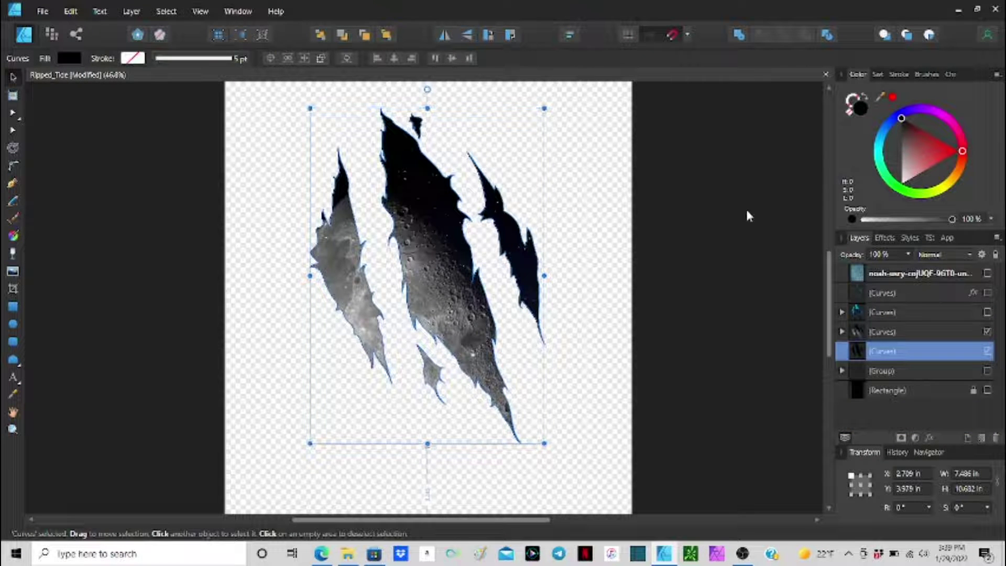
key(Down)
key(Down)
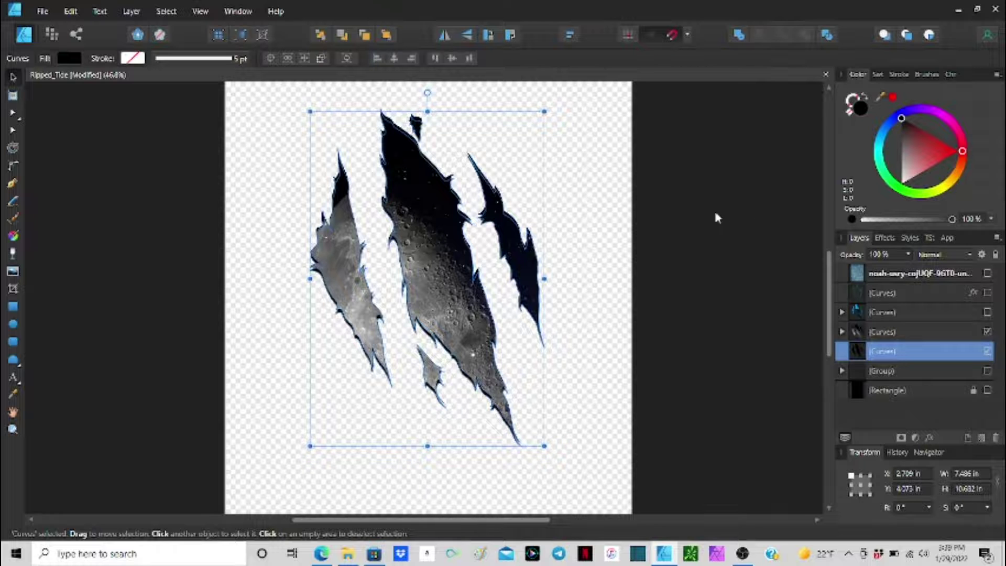
scroll(717, 217, up, 5)
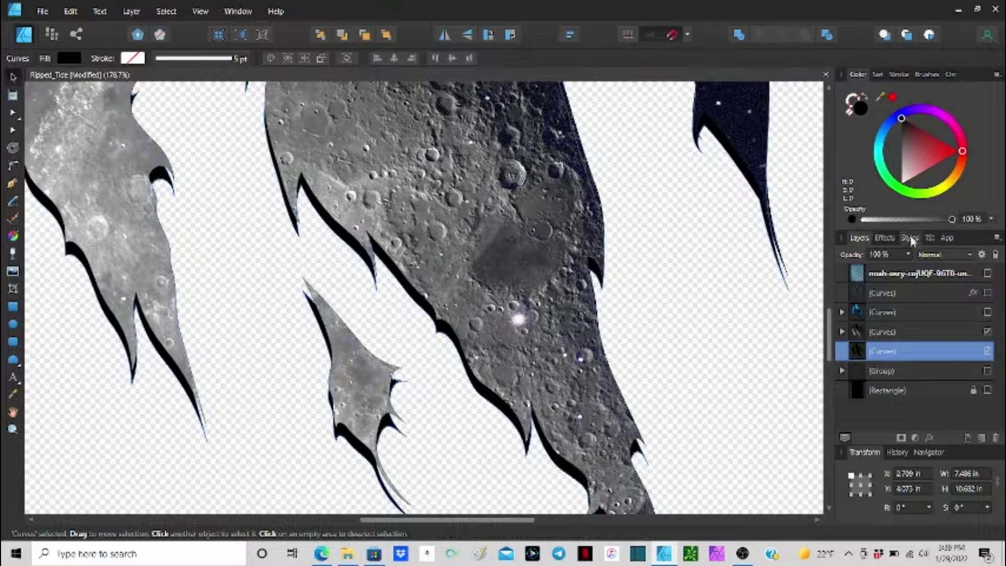
Try the Gold Black and Aluminium styles, then settle on the Dark Blue glow style.
click(911, 238)
click(895, 280)
click(978, 288)
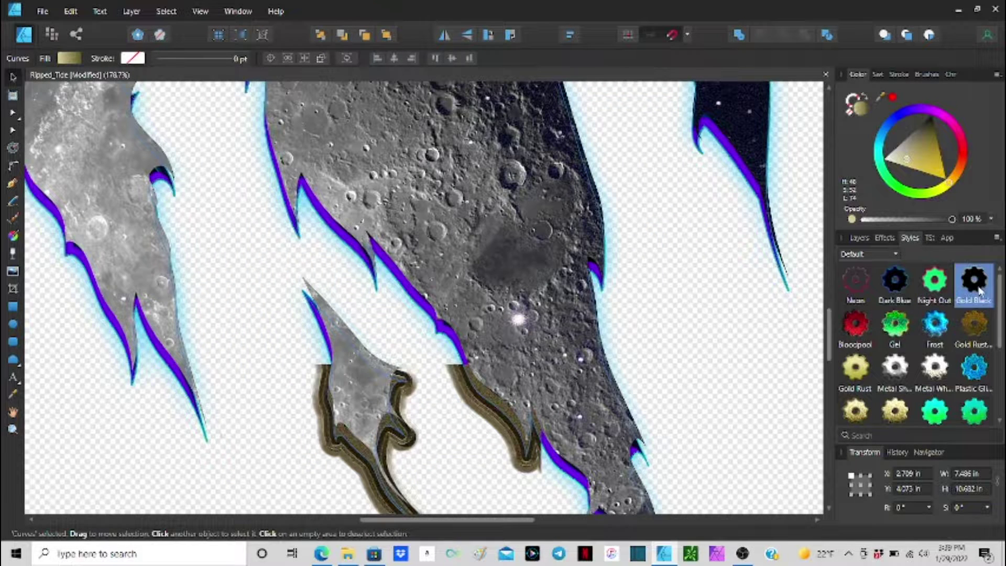
scroll(922, 341, down, 3)
click(901, 354)
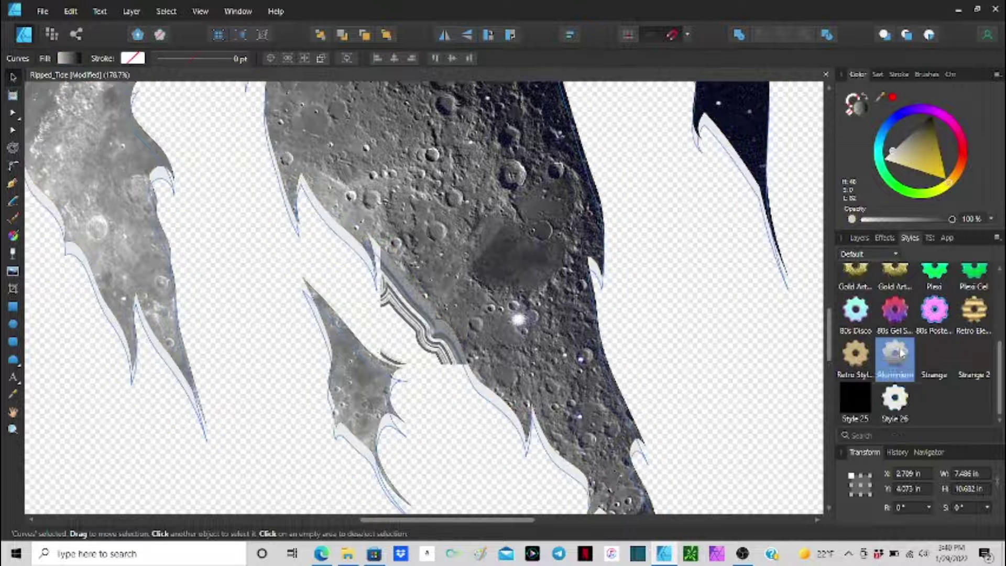
scroll(901, 354, up, 3)
click(894, 283)
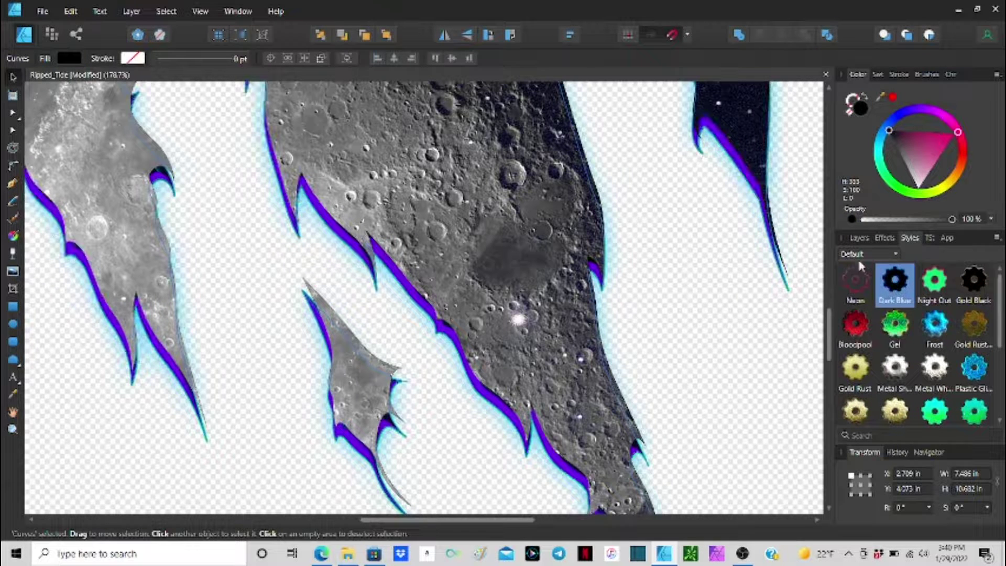
Expand the Outline effect settings in the Effects panel.
click(885, 239)
scroll(891, 338, down, 1)
click(873, 347)
scroll(880, 367, down, 1)
scroll(877, 409, up, 3)
Change the claw shapes' Inner Shadow colour to deep blue.
click(844, 321)
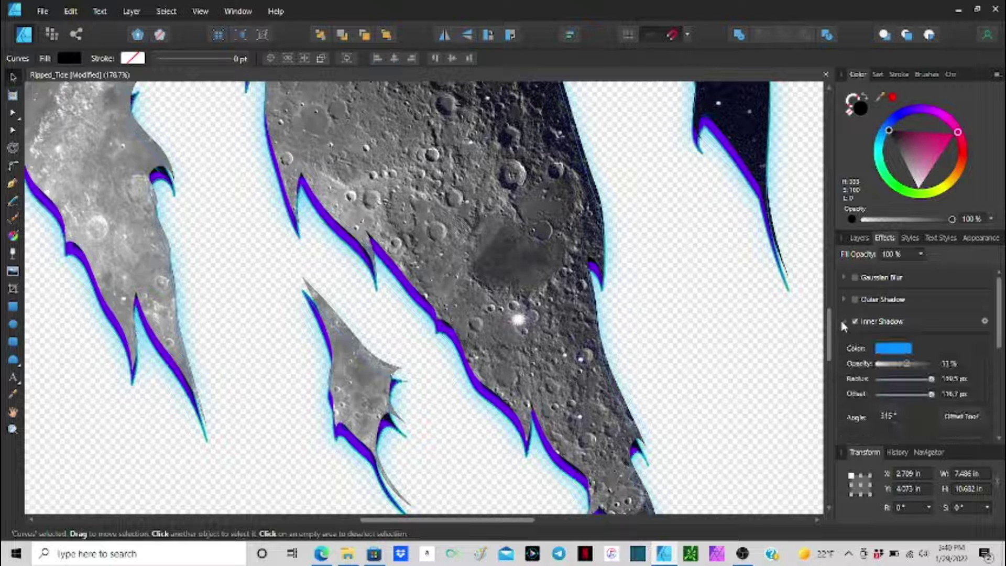
click(902, 348)
drag(875, 397, 885, 426)
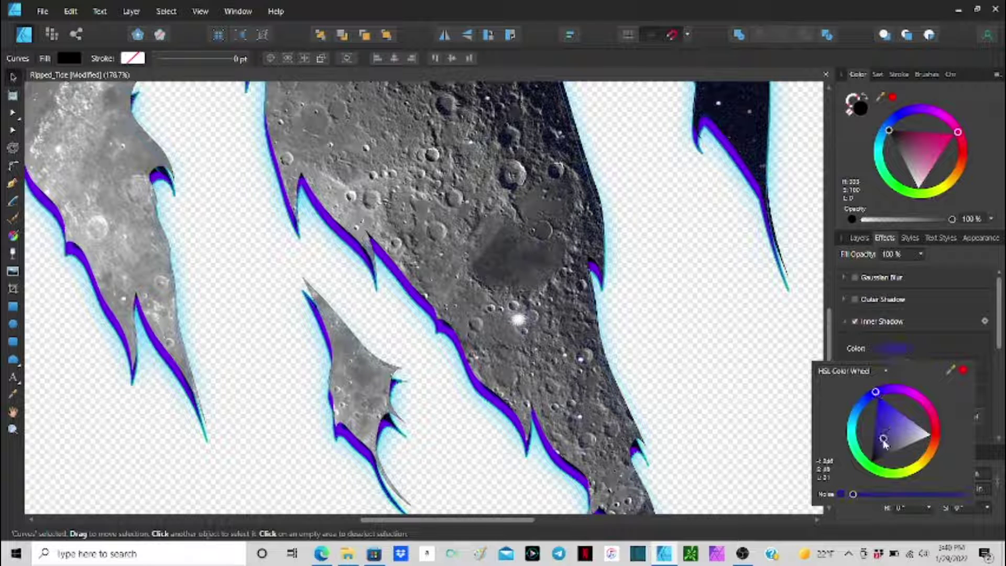
click(934, 343)
Darken the Outer Glow colour and bring up the full Layer Effects settings.
click(844, 340)
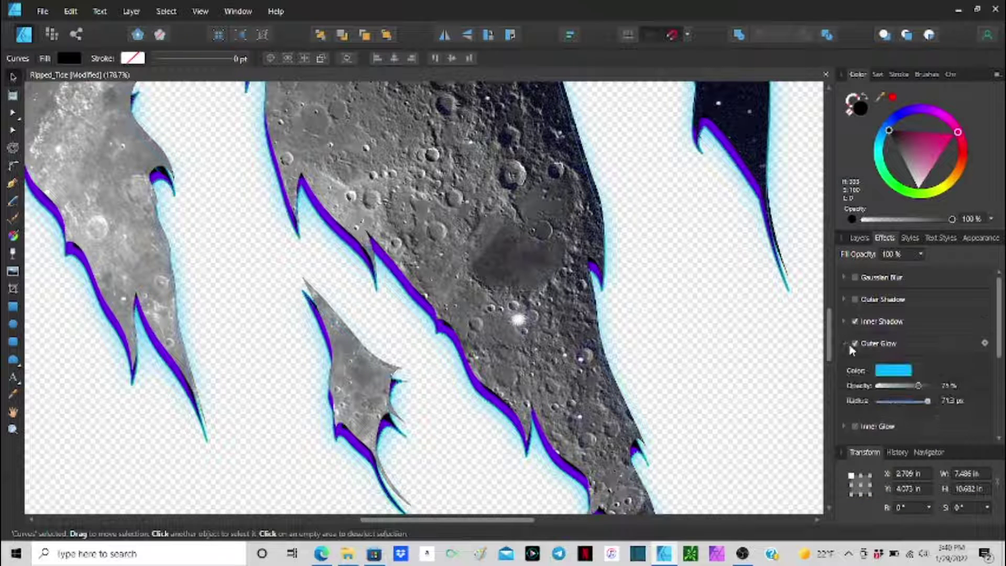
click(893, 370)
drag(893, 460, 905, 479)
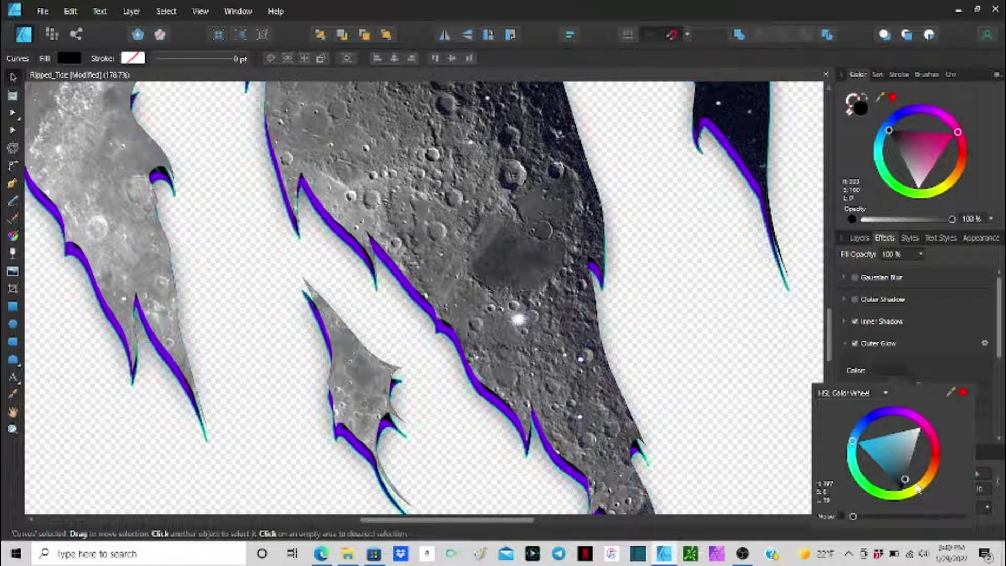
click(924, 368)
click(881, 345)
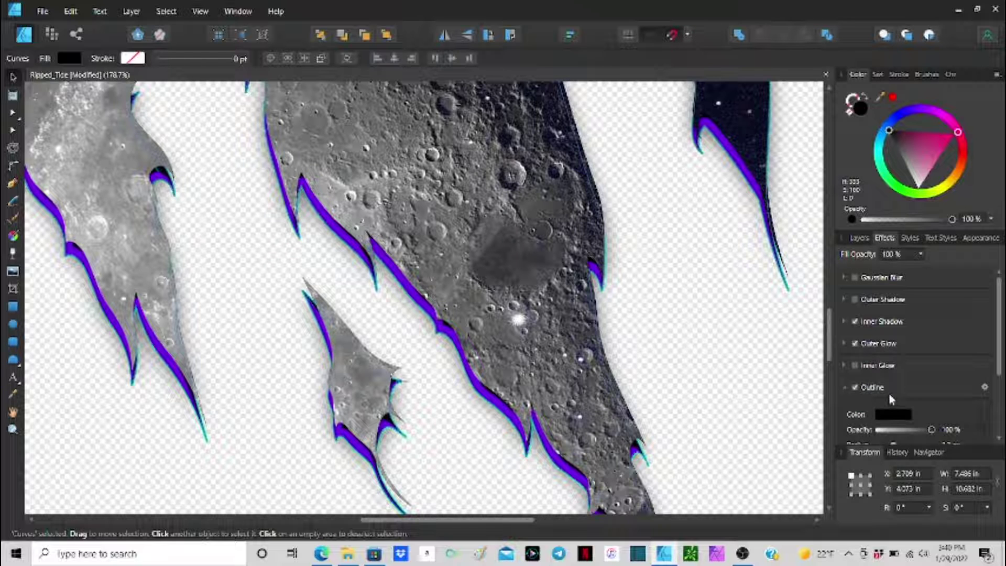
click(883, 344)
click(985, 344)
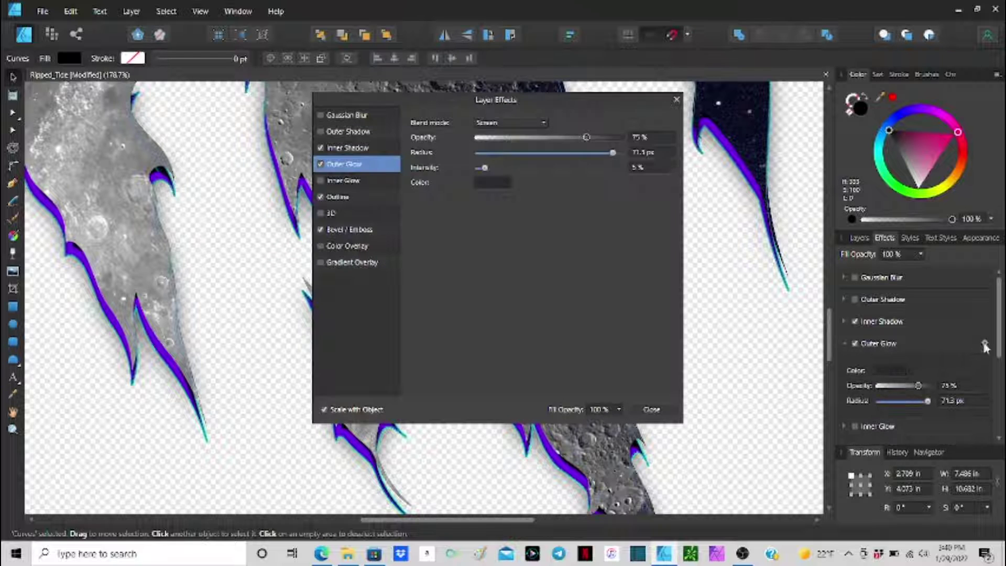
Give the Outline a gradient fill running from blue to dark green.
click(378, 197)
click(498, 230)
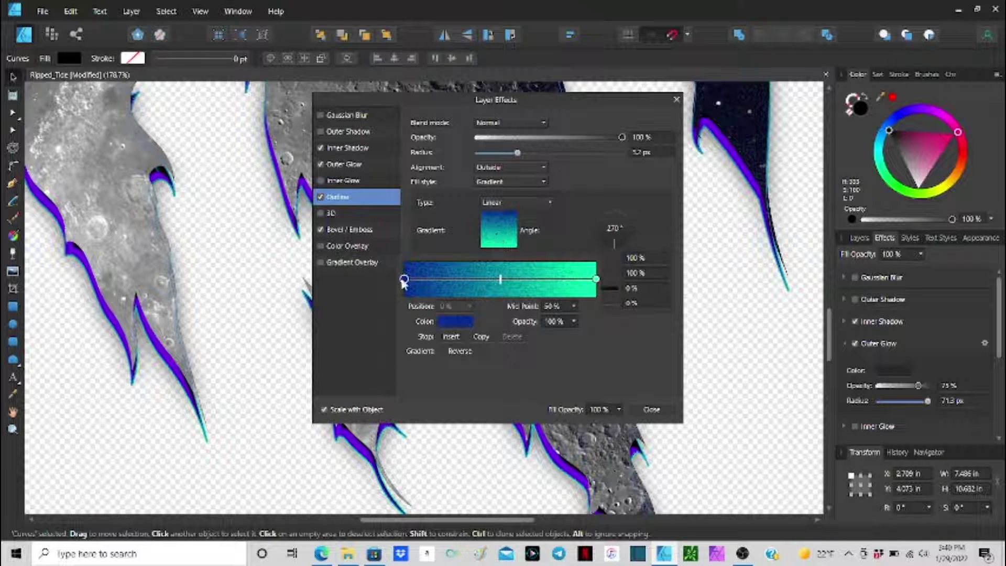
click(440, 321)
click(441, 381)
click(510, 321)
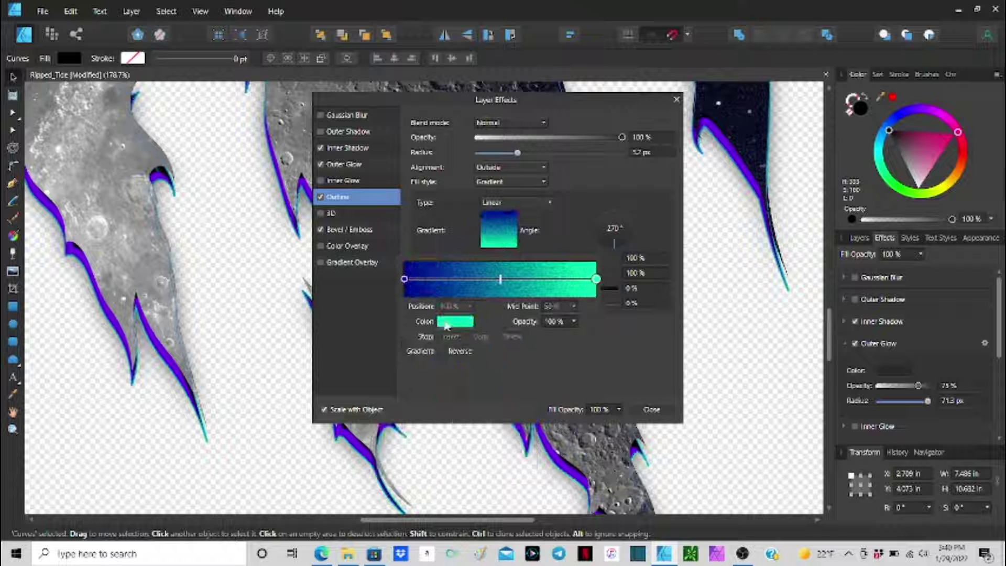
click(447, 325)
click(474, 424)
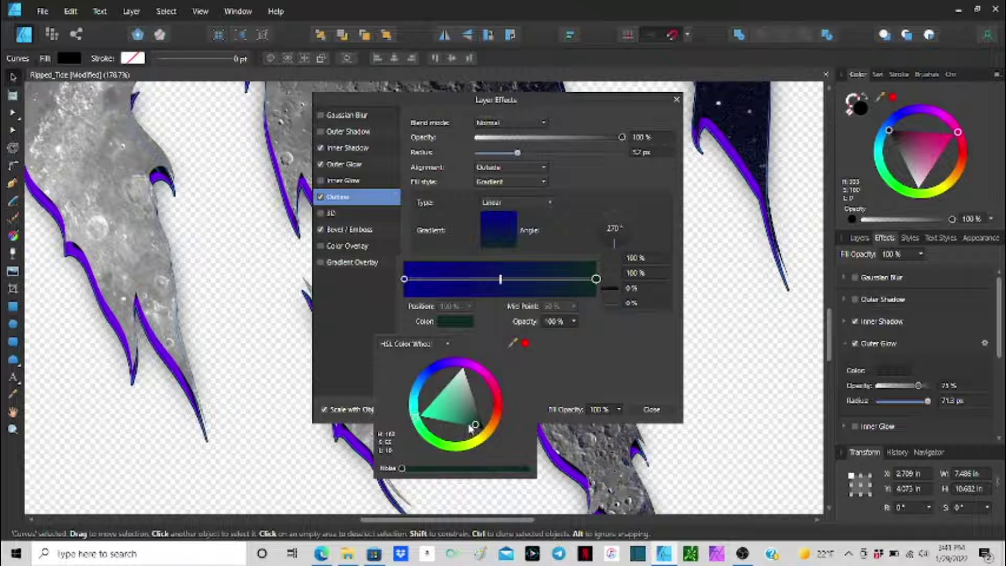
click(603, 366)
click(381, 232)
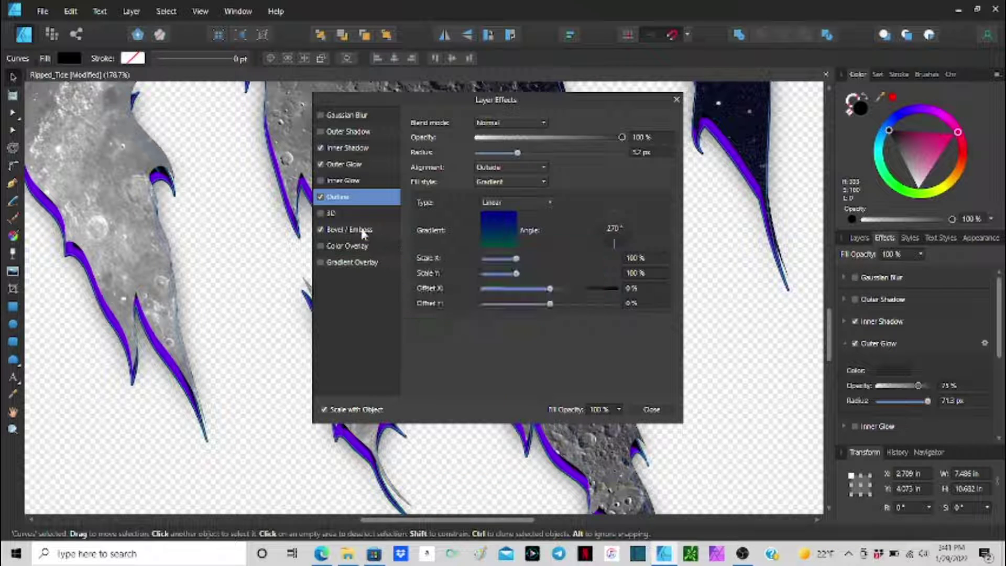
Darken the Bevel/Emboss shadow colour to near black.
click(529, 310)
click(544, 351)
click(526, 453)
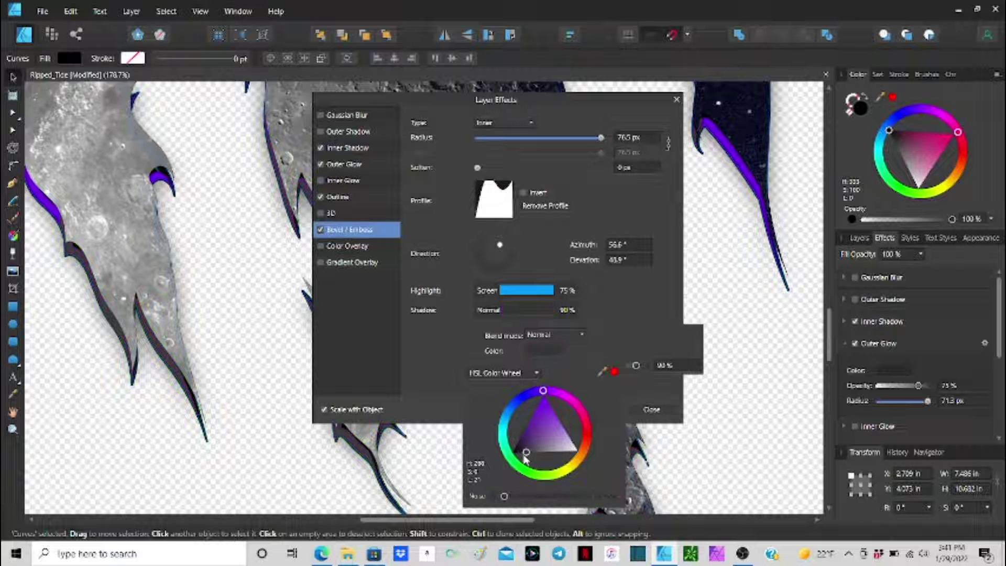
drag(525, 453, 522, 453)
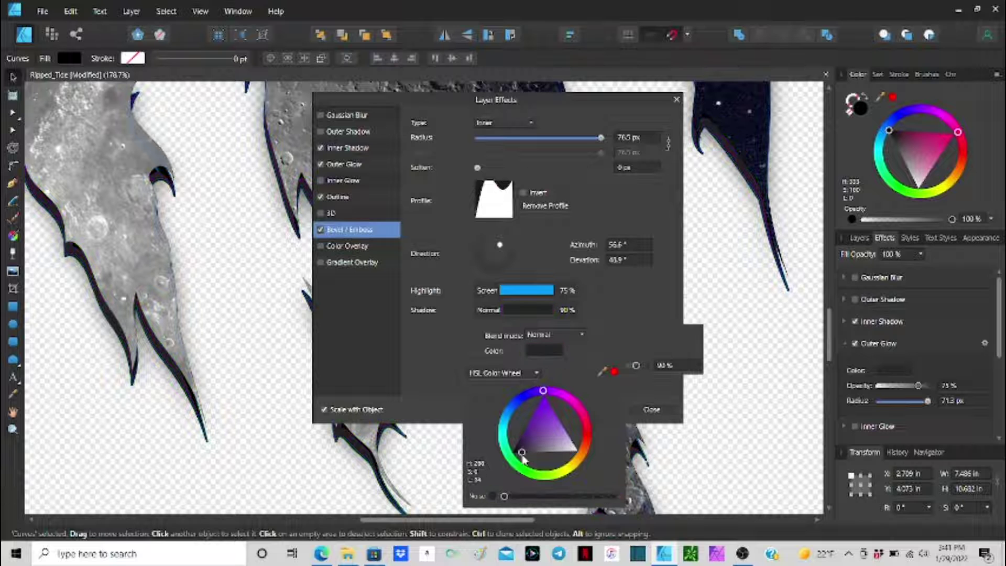
click(609, 312)
Set the Bevel/Emboss highlight colour to a deep dark blue.
click(537, 292)
click(554, 337)
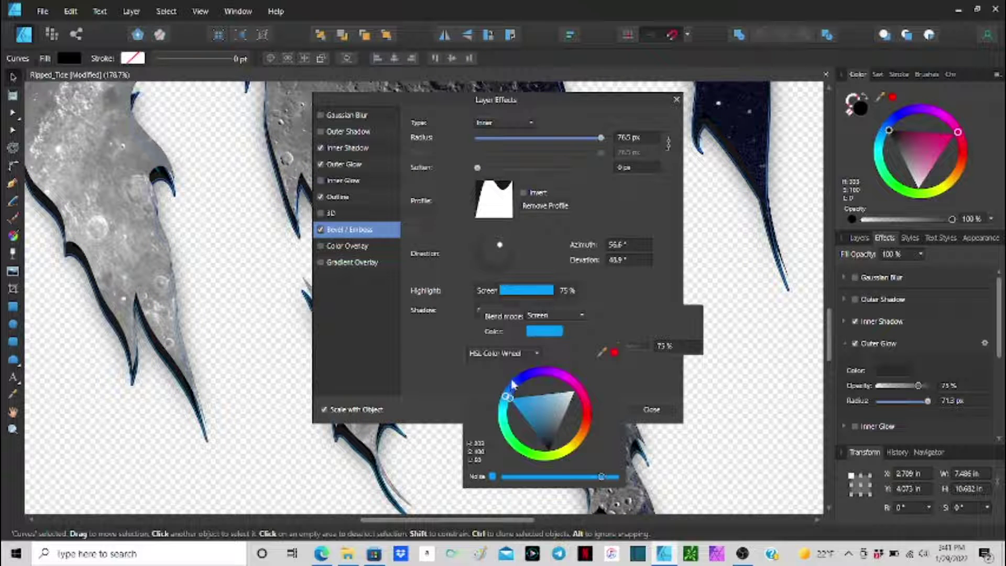
click(545, 442)
click(545, 331)
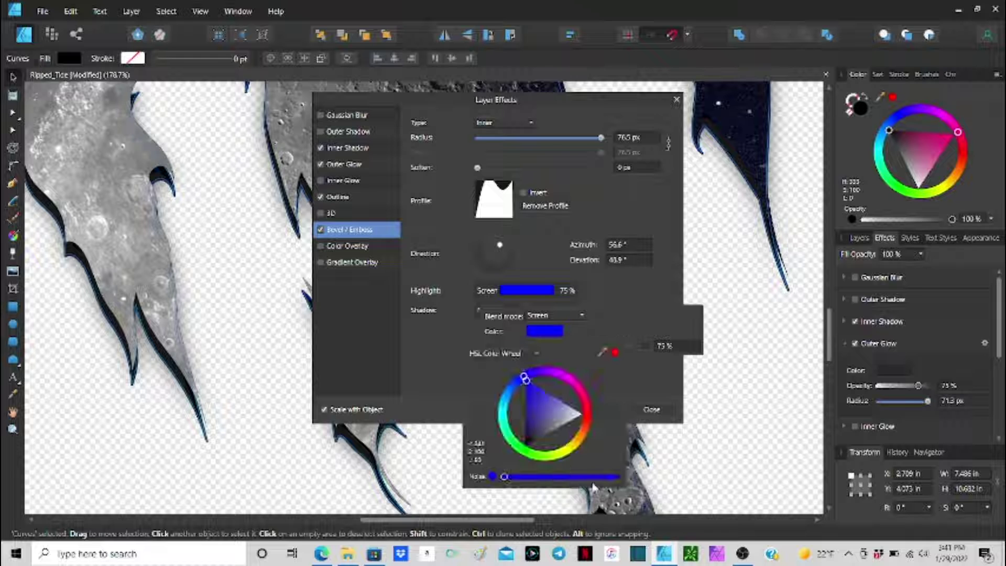
click(526, 402)
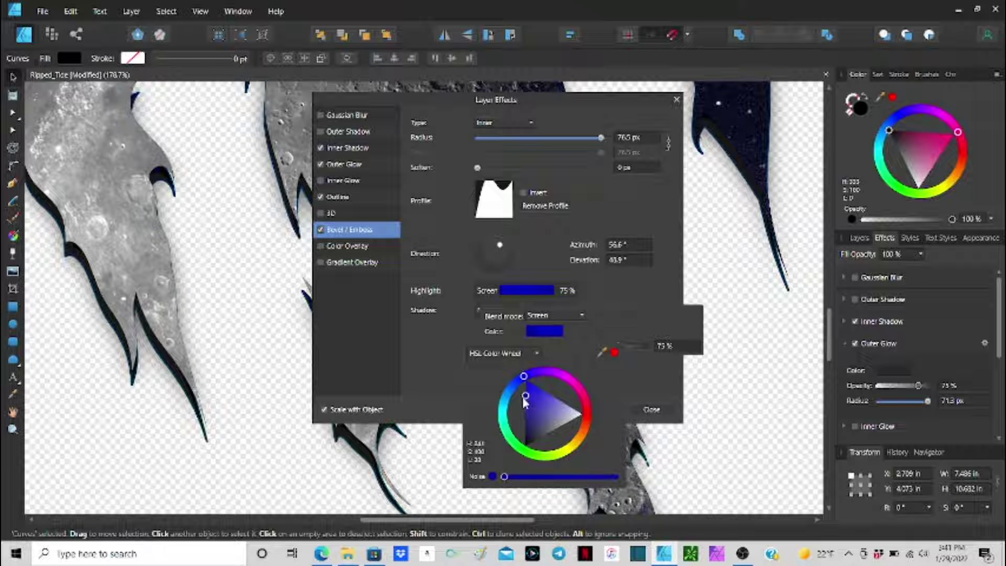
click(420, 184)
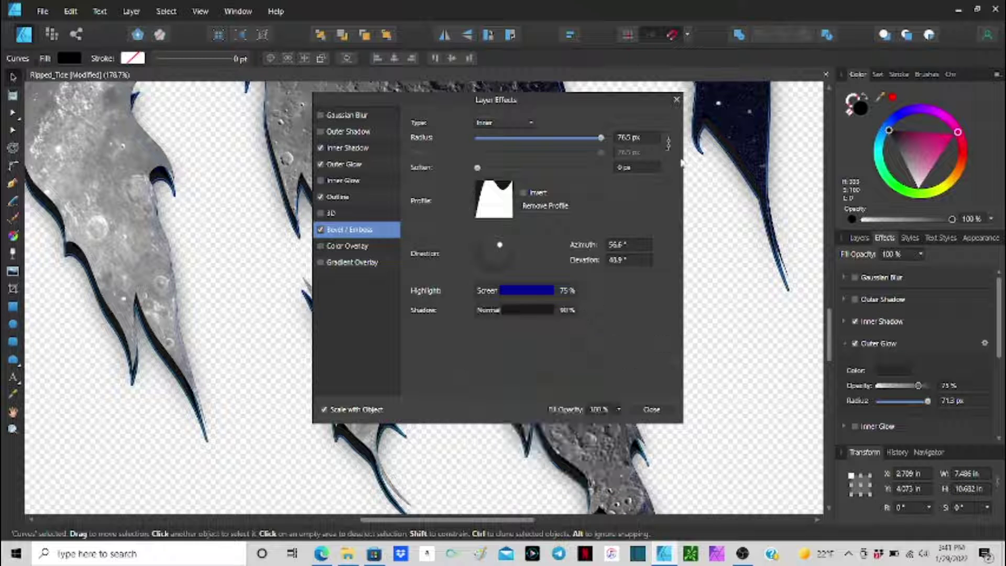
Move the Layer Effects panel aside, deselect the claws, and close the effects settings.
drag(632, 114, 963, 155)
scroll(254, 321, up, 3)
click(254, 321)
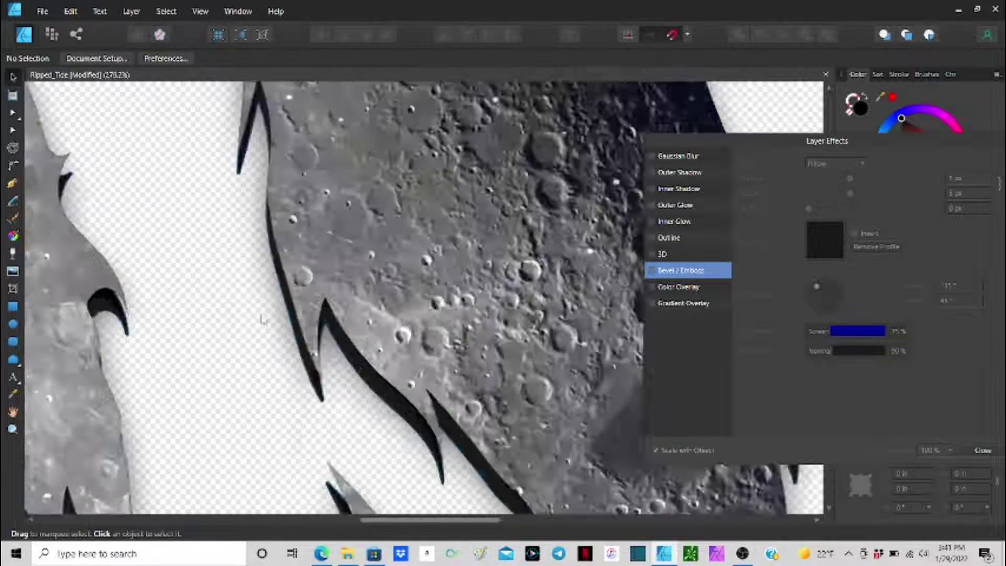
scroll(300, 321, up, 5)
scroll(300, 321, down, 2)
scroll(302, 318, down, 3)
scroll(303, 315, down, 3)
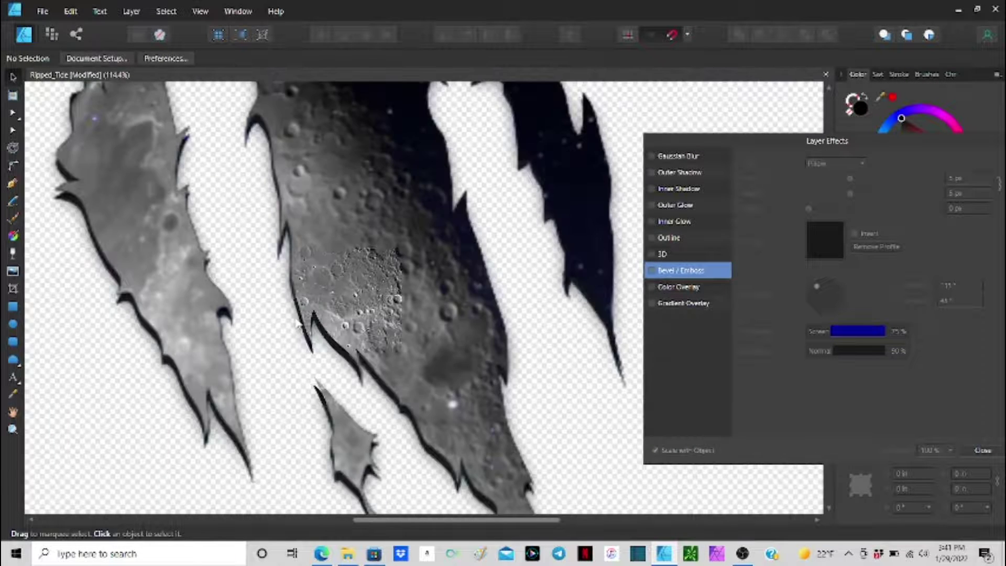
scroll(305, 314, down, 1)
scroll(522, 365, down, 1)
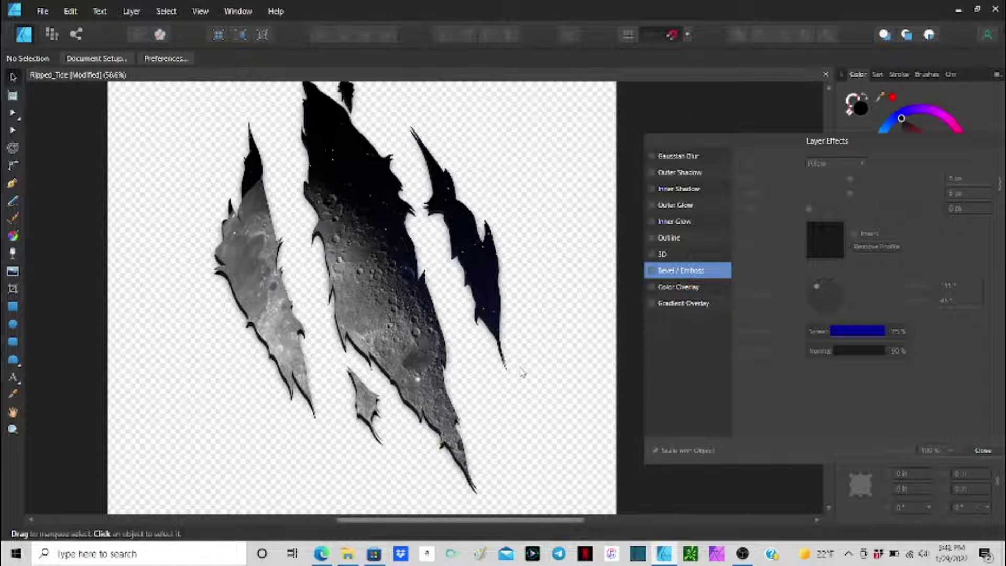
click(790, 144)
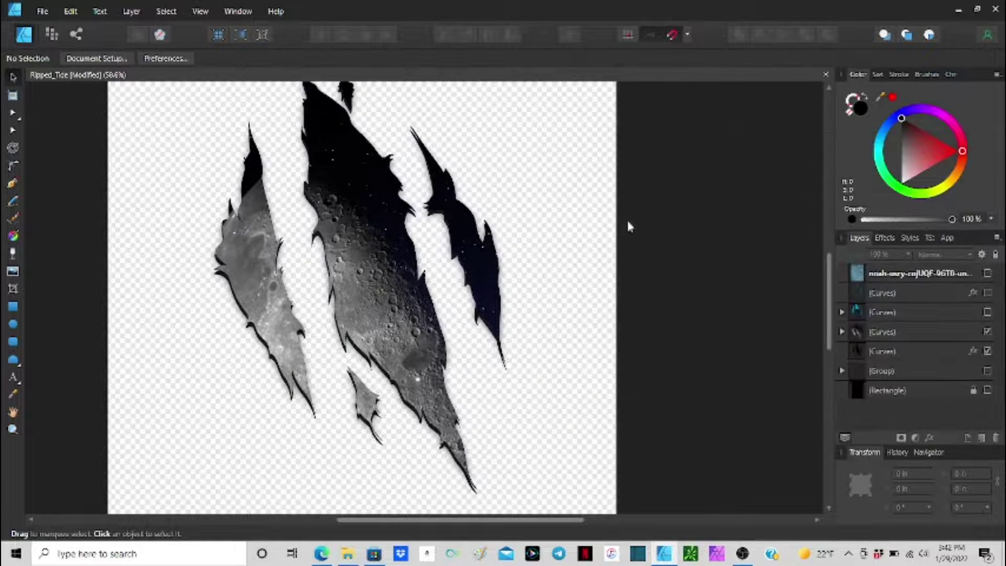
Unhide the ocean water photo and clip it into the claw shapes.
click(987, 273)
drag(964, 273, 950, 335)
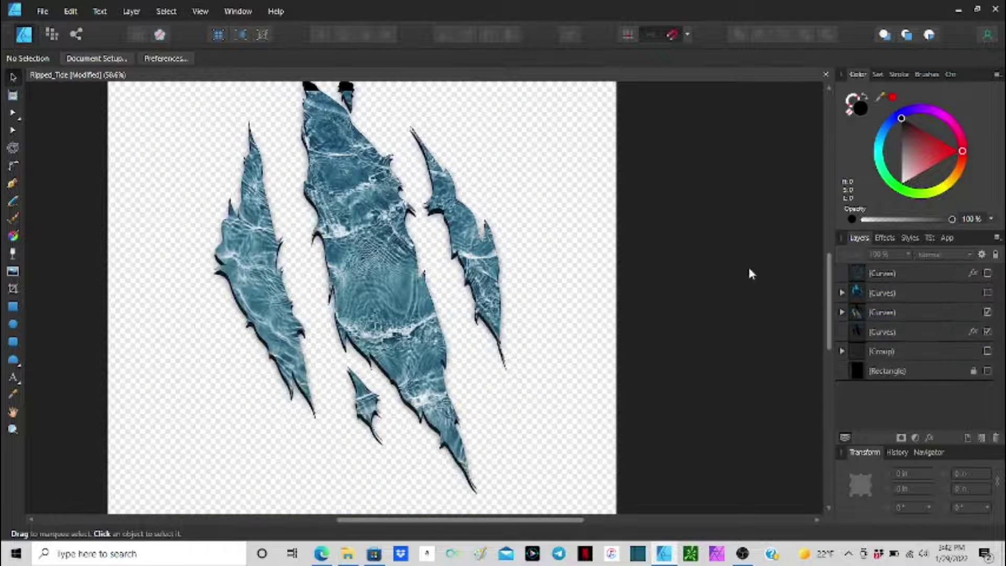
click(842, 313)
click(891, 332)
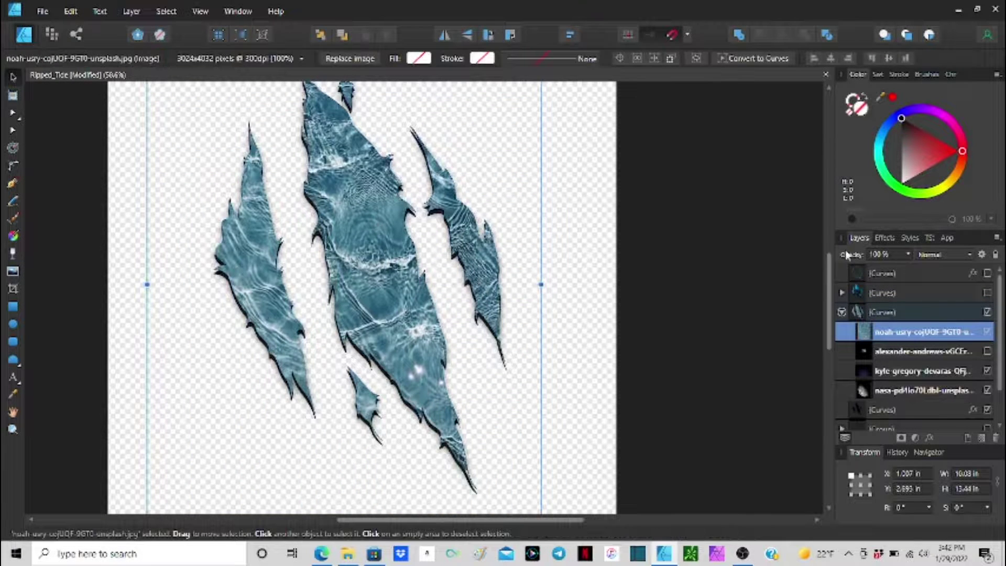
Blend the water photo in Hard Light at 25% opacity.
click(943, 254)
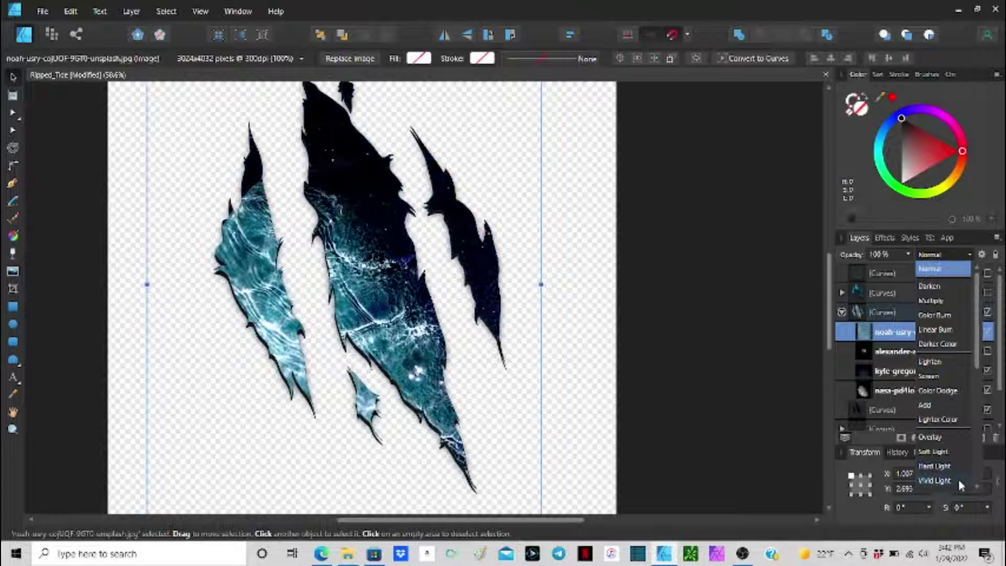
scroll(960, 451, down, 2)
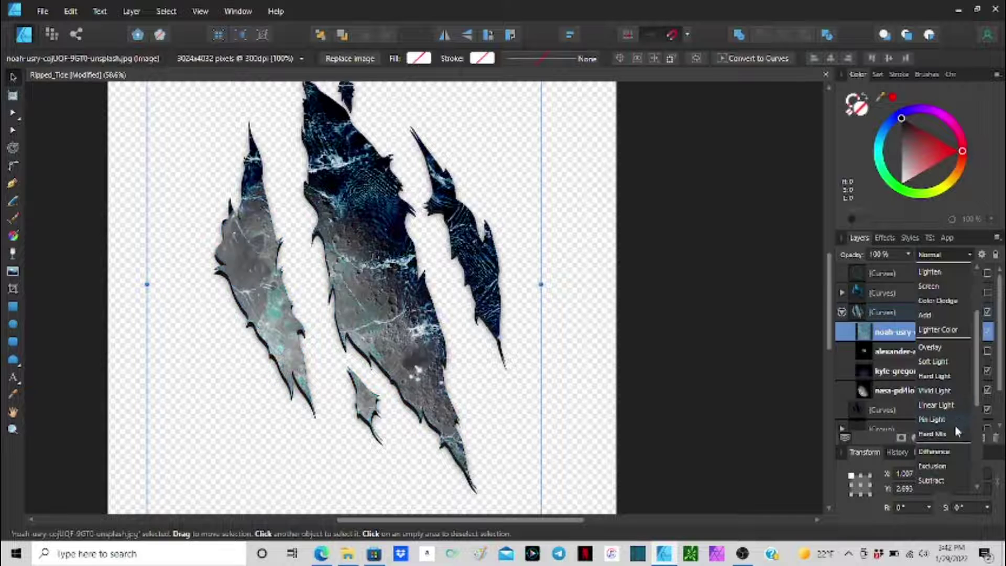
scroll(951, 456, down, 4)
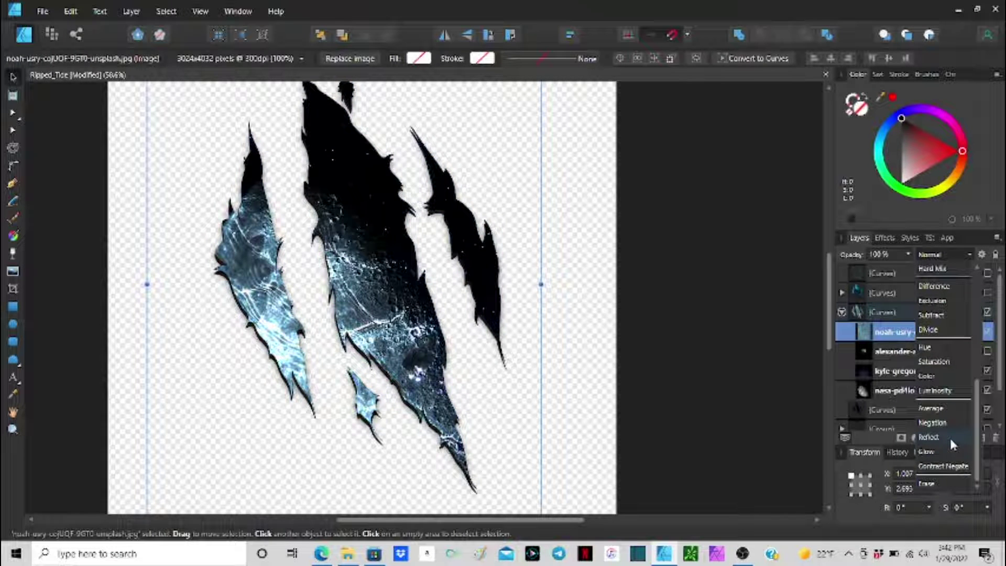
scroll(951, 437, up, 5)
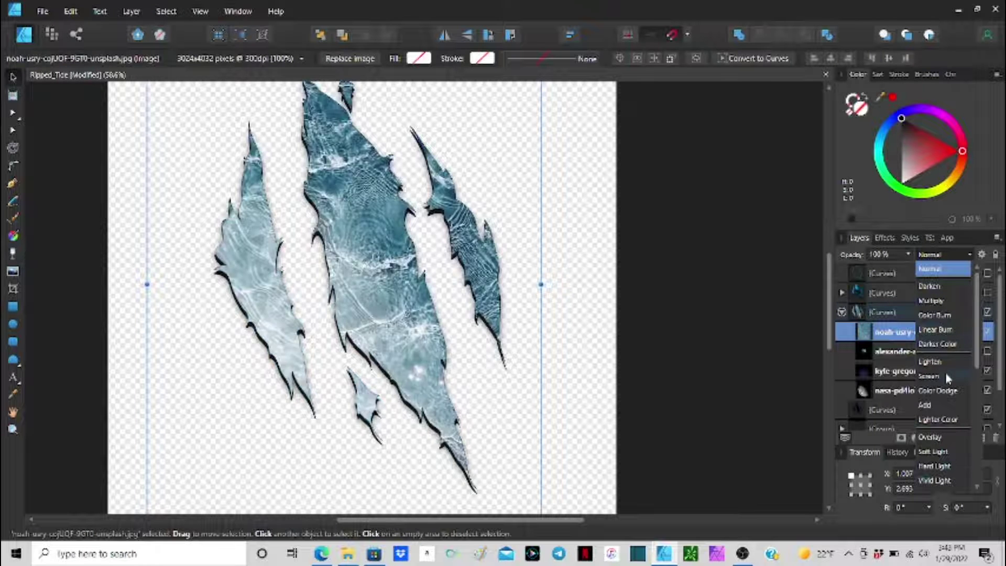
click(951, 466)
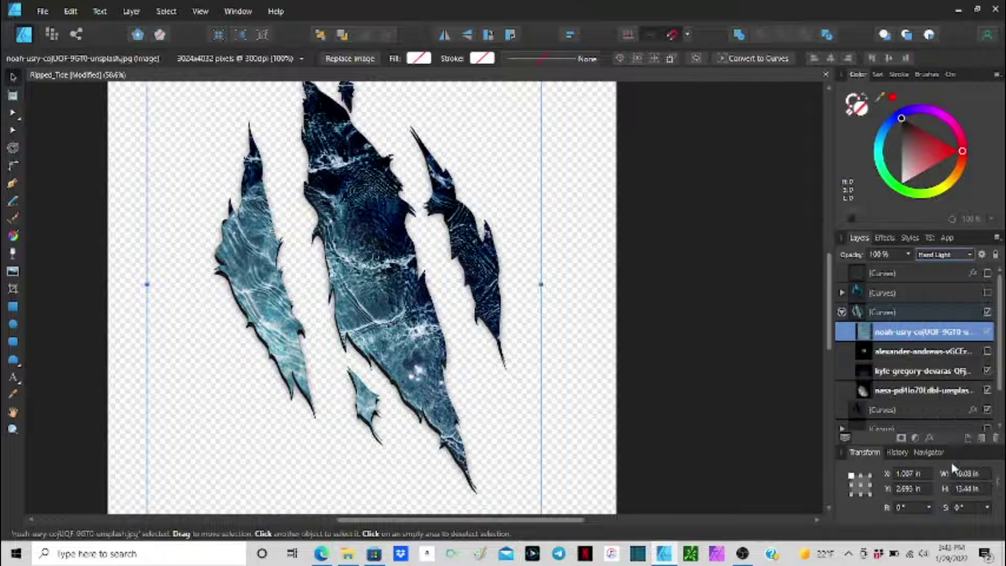
drag(909, 262, 844, 273)
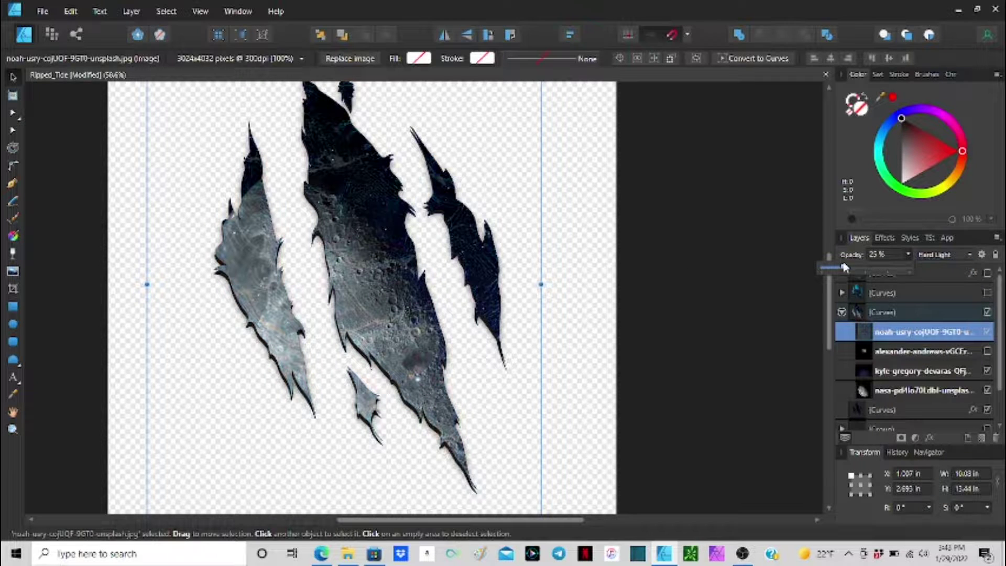
click(675, 294)
Zoom in and out on the rips to inspect the water blend.
scroll(375, 240, up, 3)
scroll(348, 237, up, 3)
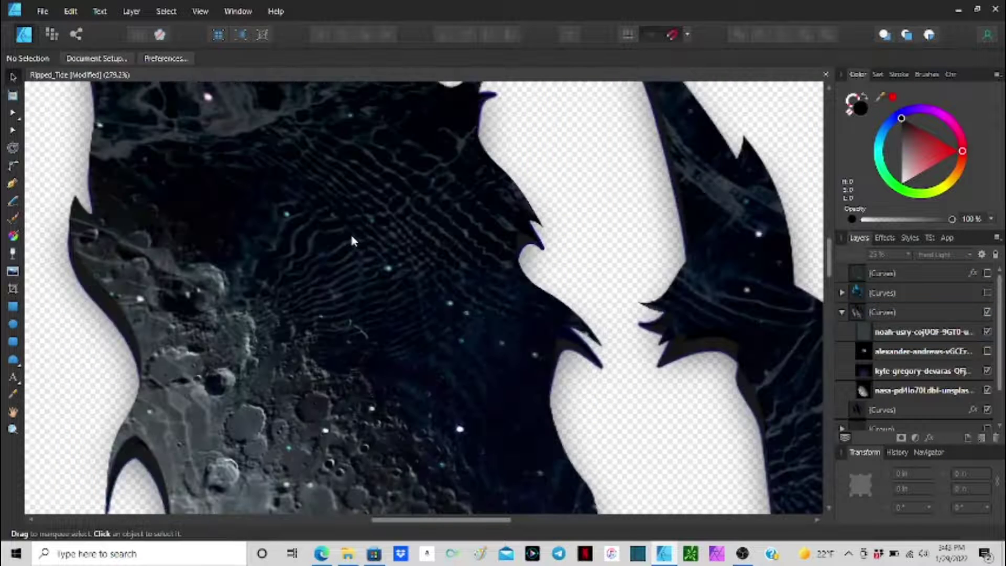
scroll(350, 234, up, 1)
scroll(375, 257, down, 10)
scroll(251, 272, up, 9)
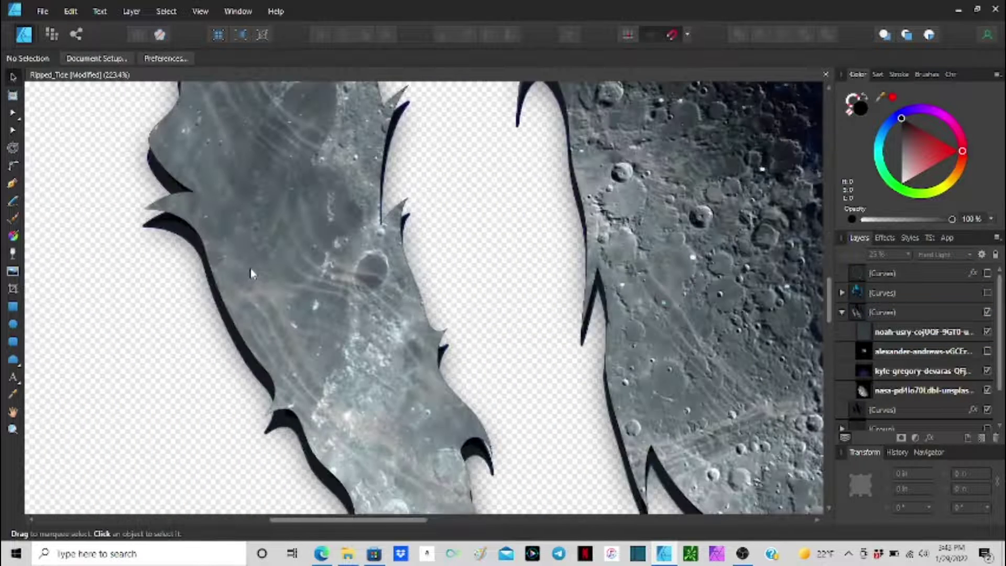
scroll(250, 273, down, 4)
scroll(264, 244, down, 1)
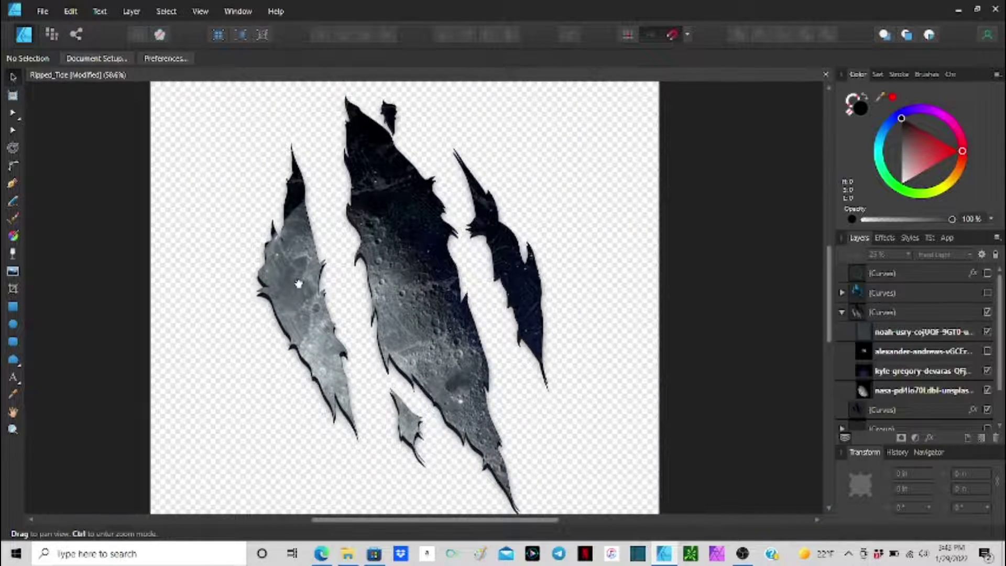
Paste the teal ocean photo, clip and position it inside the claws, keeping Normal blending.
key(ctrl+v)
drag(707, 402, 580, 371)
drag(938, 274, 932, 331)
mouse_move(436, 320)
mouse_down()
mouse_move(441, 304)
mouse_move(394, 272)
mouse_up()
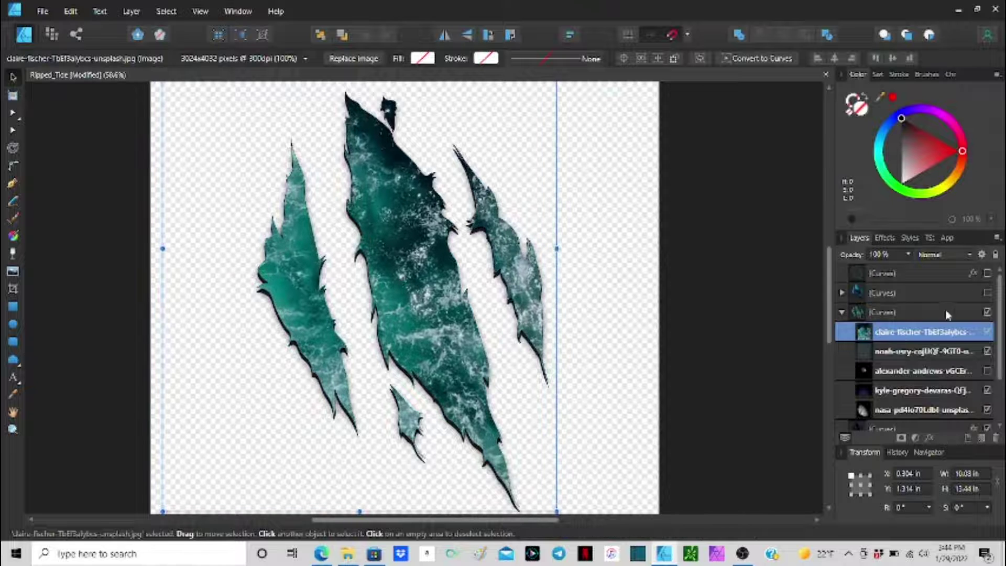
click(945, 255)
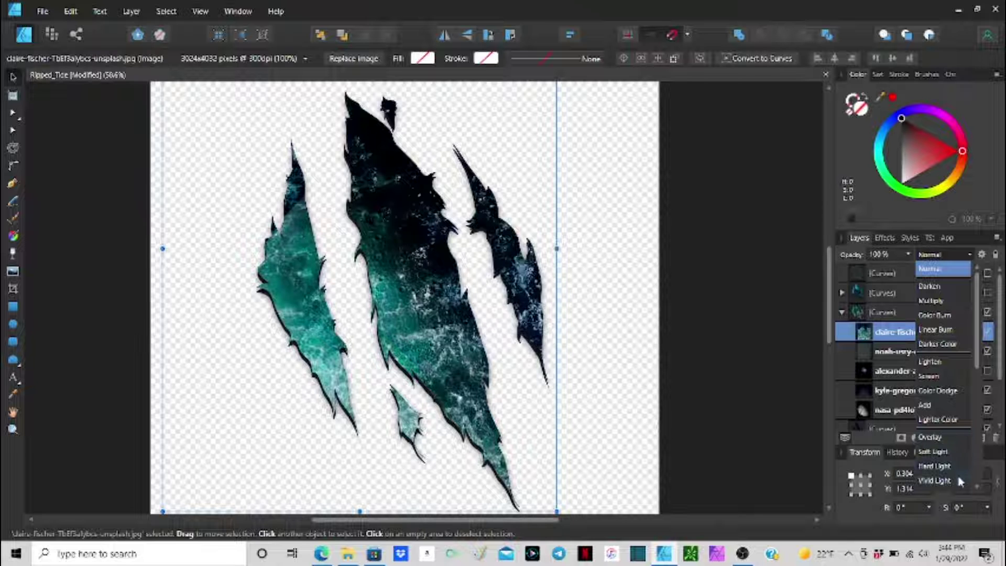
key(Escape)
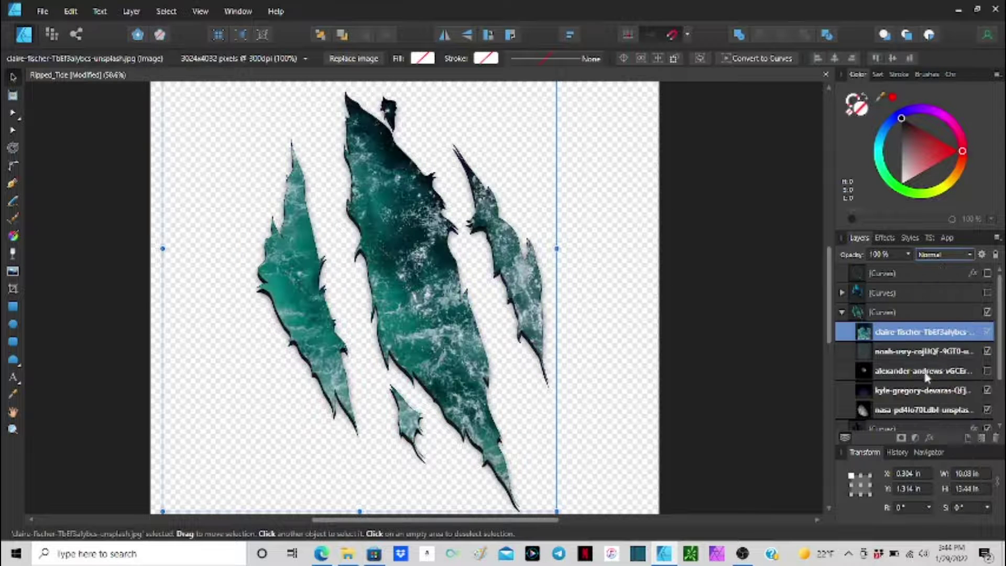
Set the moon photo to Lighten and raise the dark texture photo to the top.
click(943, 368)
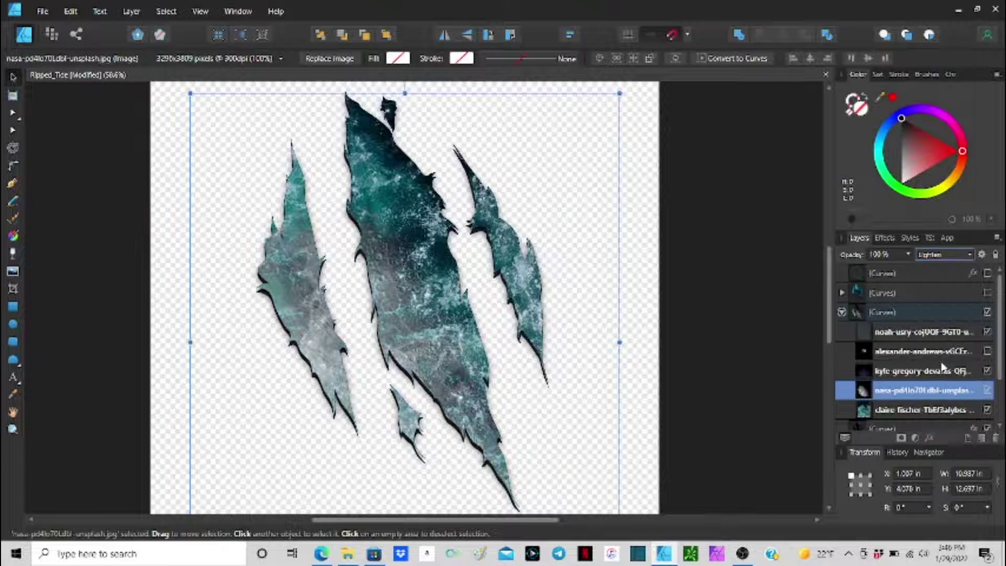
key(ctrl+plus)
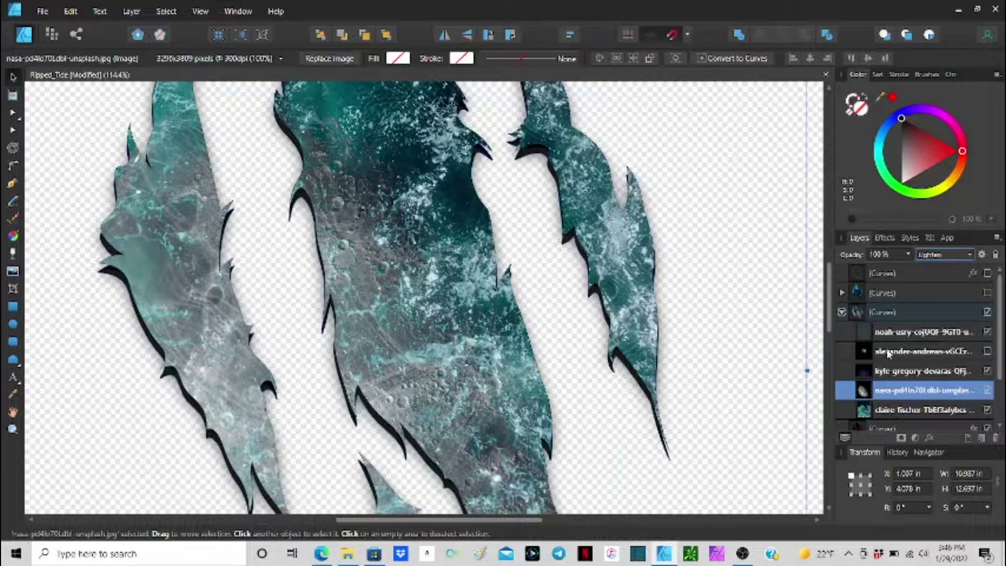
click(885, 370)
key(ctrl+bracketright)
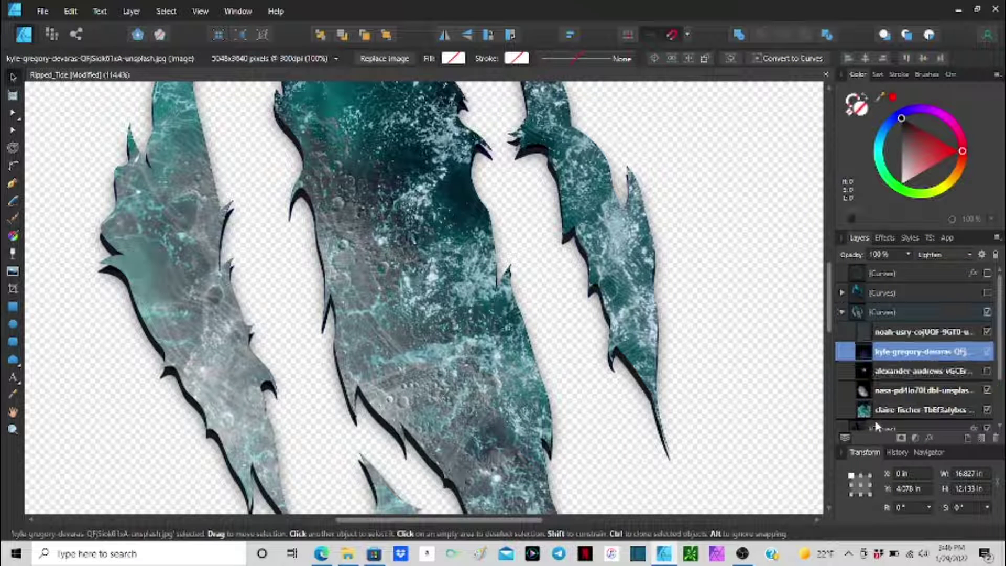
key(ctrl+bracketright)
Blend the dark texture photo in Soft Light at 50% opacity.
click(943, 254)
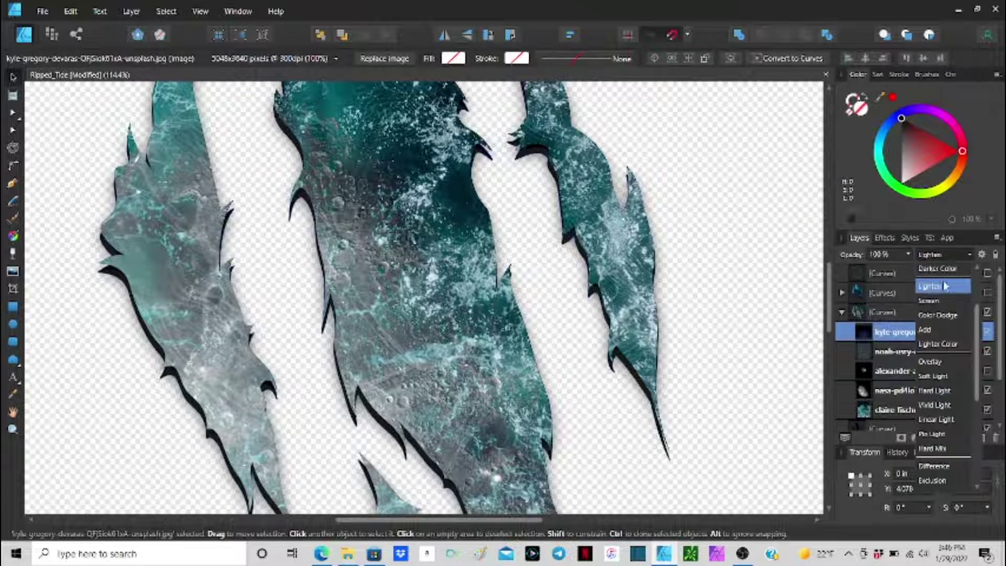
scroll(943, 294, up, 5)
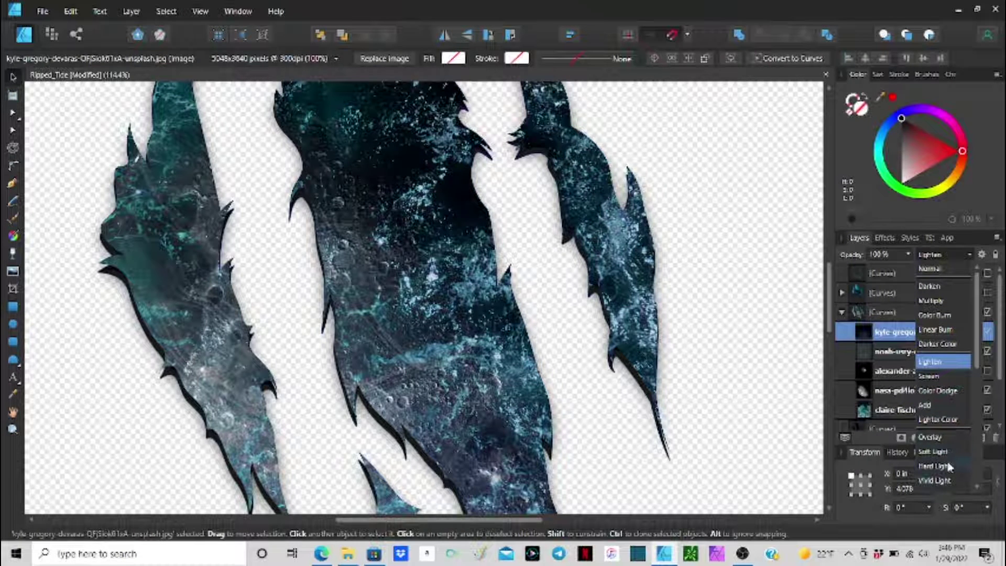
click(934, 452)
scroll(718, 393, down, 3)
drag(908, 254, 867, 268)
scroll(570, 303, up, 3)
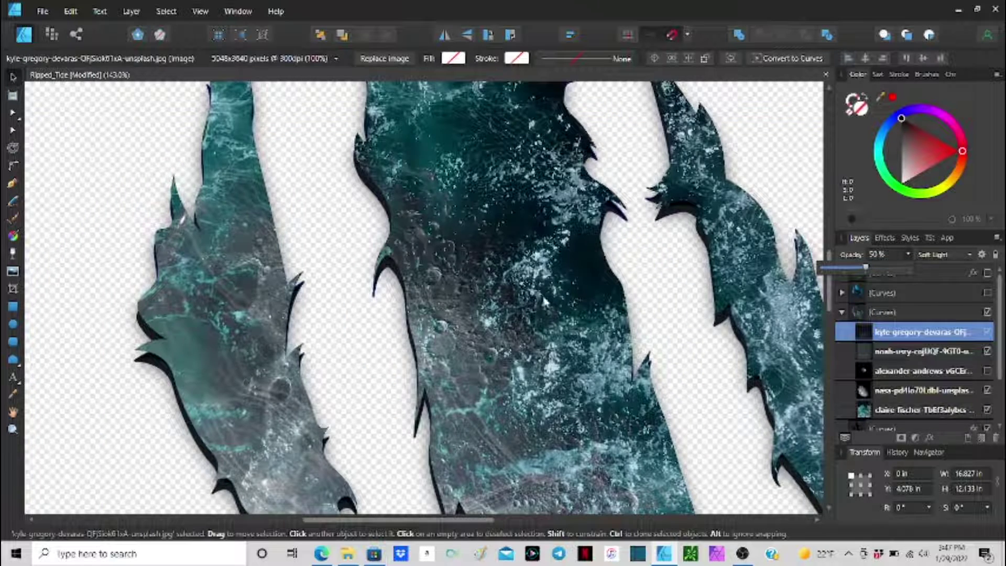
scroll(545, 301, down, 3)
Keep the moon photo below the dark texture and show the black background rectangle.
drag(940, 394, 938, 327)
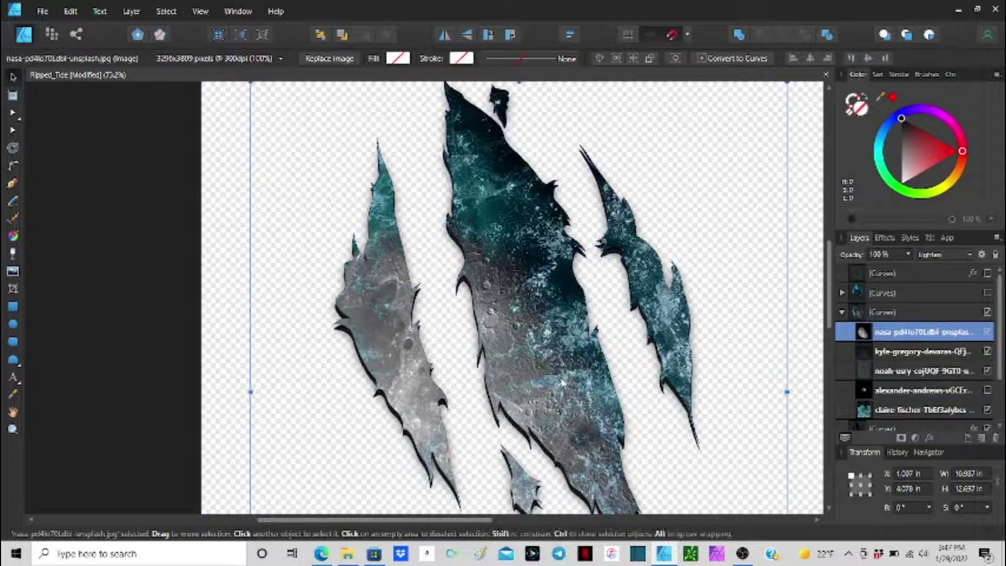
key(ctrl+bracketleft)
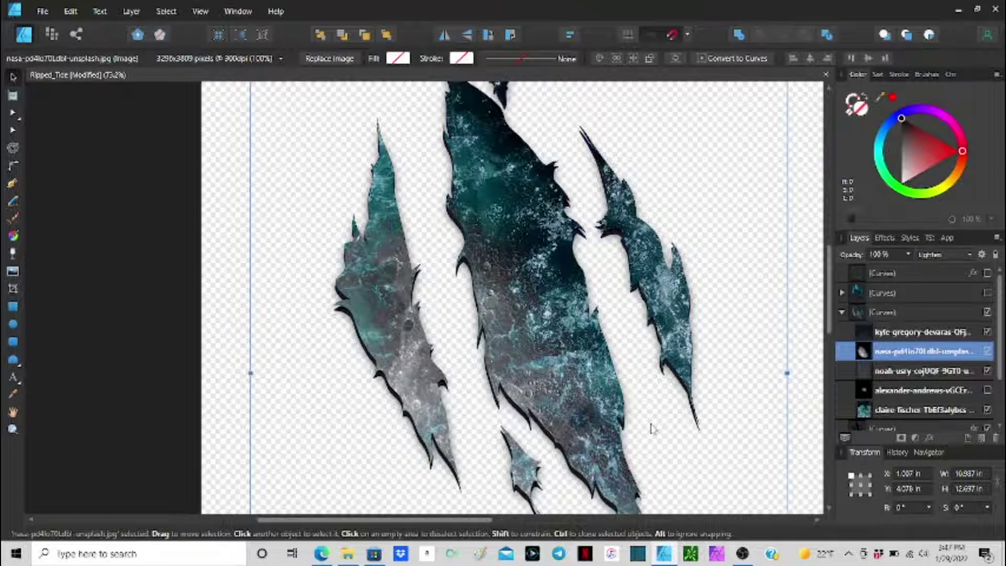
ctrl+scroll(498, 330, up, 3)
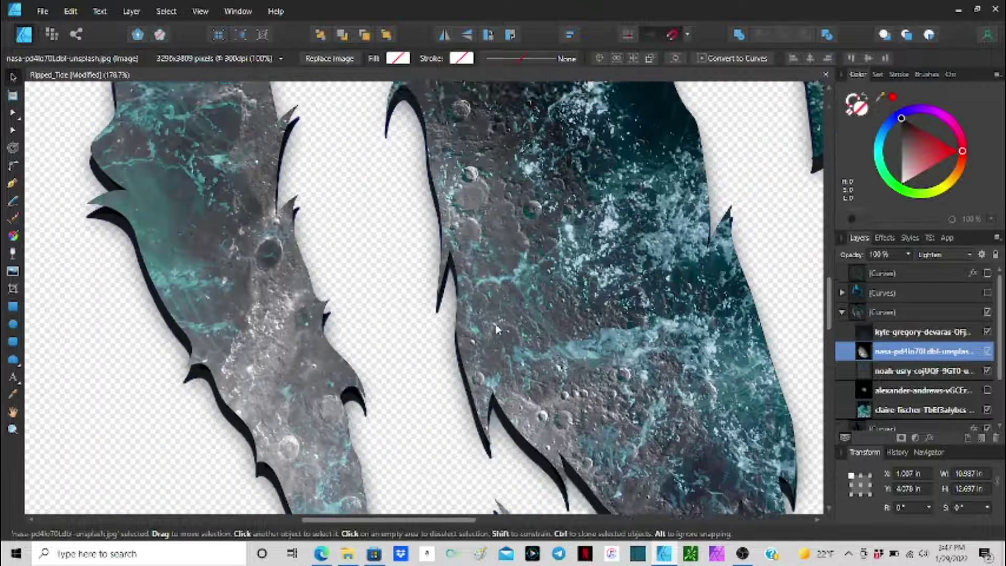
ctrl+scroll(483, 310, down, 3)
ctrl+scroll(483, 307, down, 2)
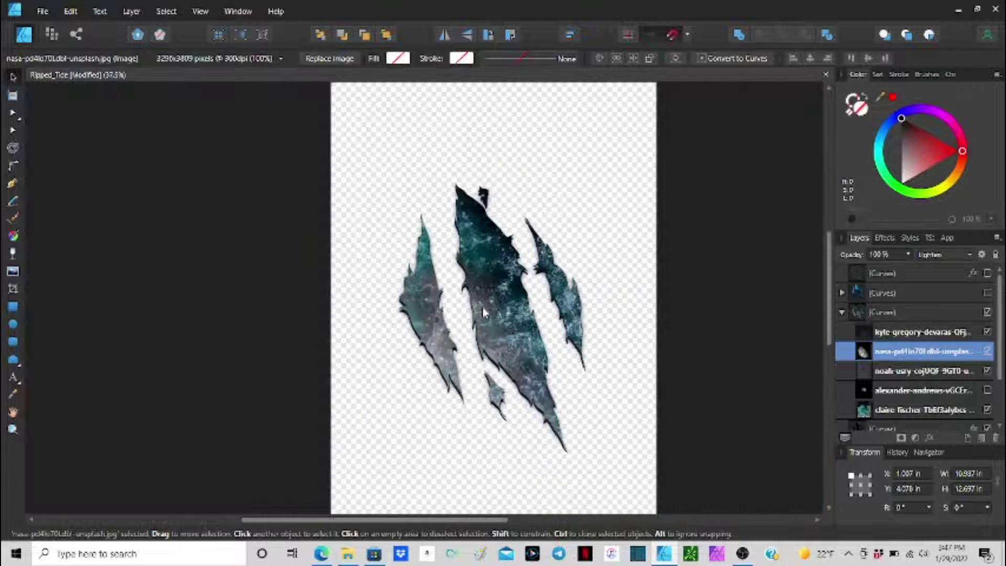
scroll(951, 405, down, 1)
click(987, 410)
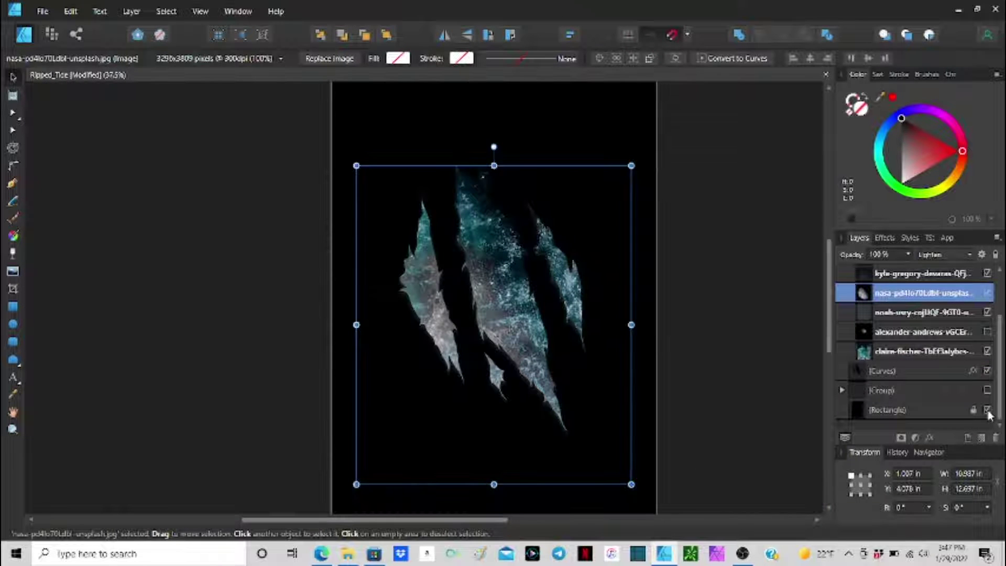
Marquee-select the whole claw-mark Curves group and rotate it 180° upside down.
click(723, 349)
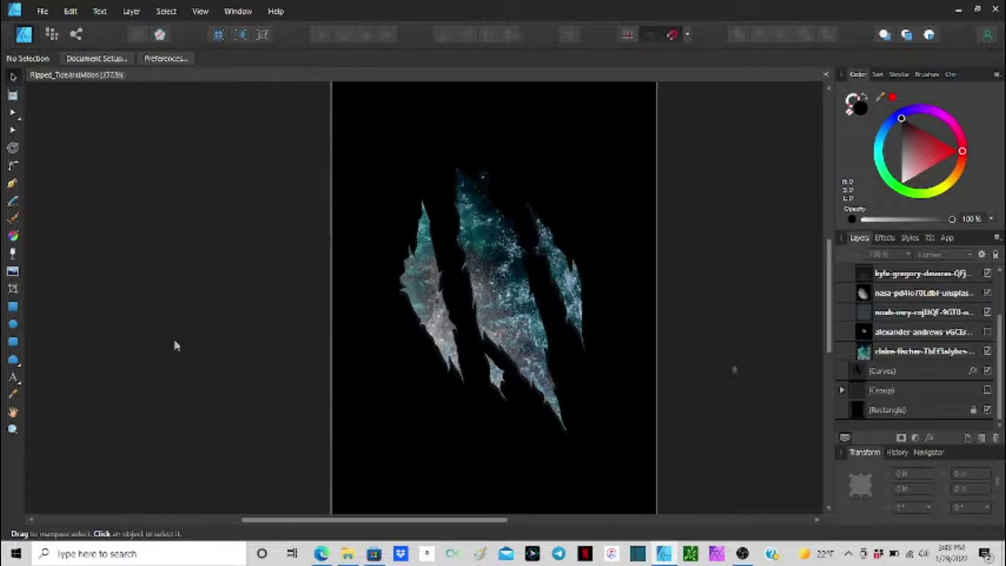
ctrl+scroll(279, 364, up, 2)
drag(252, 367, 220, 373)
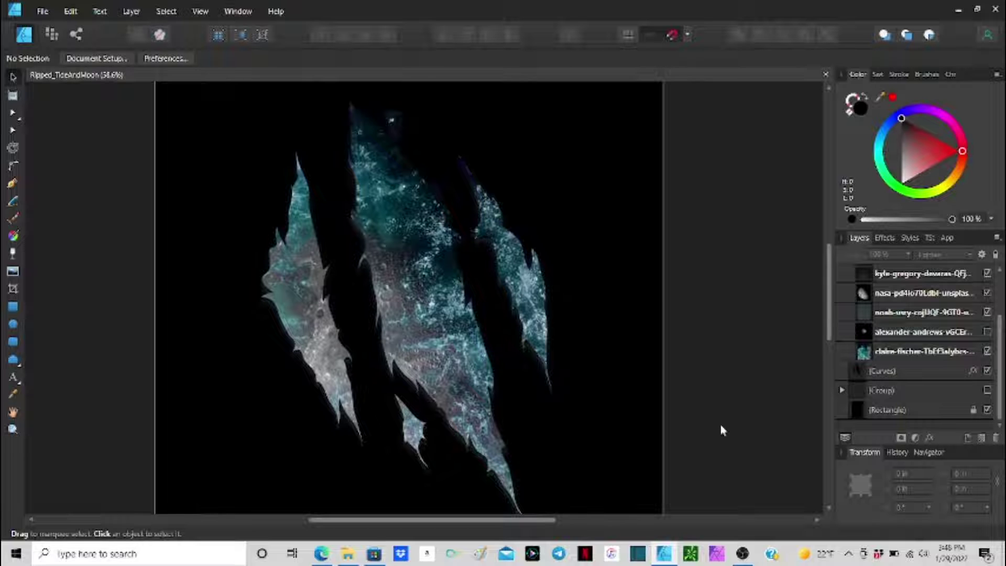
ctrl+scroll(721, 430, down, 2)
mouse_move(358, 170)
mouse_down()
mouse_move(662, 487)
mouse_move(619, 489)
mouse_up()
click(652, 369)
ctrl+scroll(560, 441, up, 2)
ctrl+scroll(561, 442, up, 1)
ctrl+scroll(561, 426, down, 2)
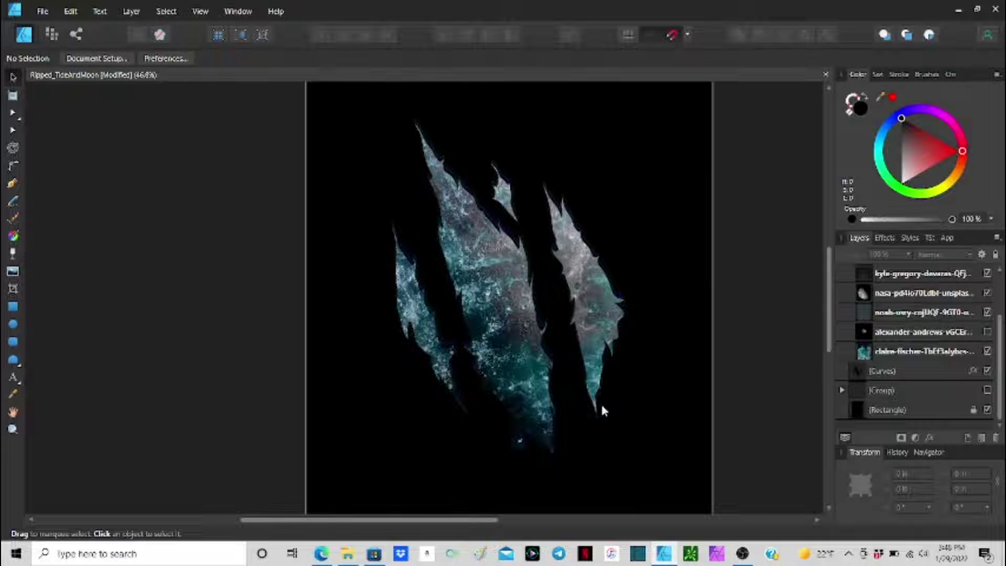